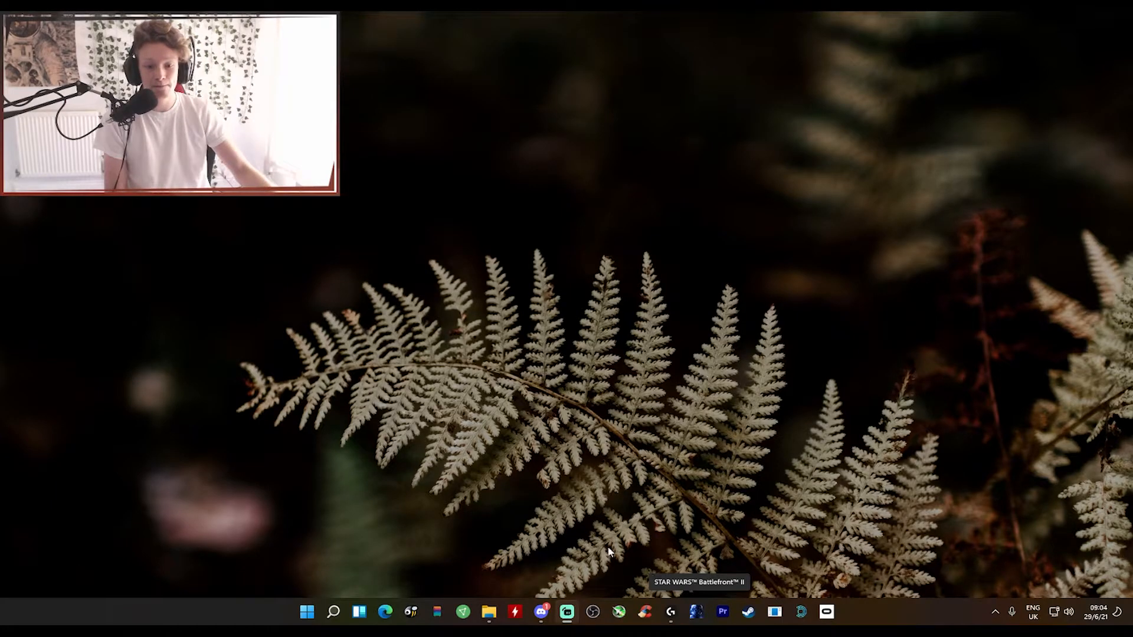
Open File Explorer, browse the Desktop and Documents folders, reposition the window and close it
{"action": "left_click", "coordinate": [489, 612]}
{"action": "scroll", "coordinate": [319, 209], "scroll_direction": "up", "scroll_amount": 7}
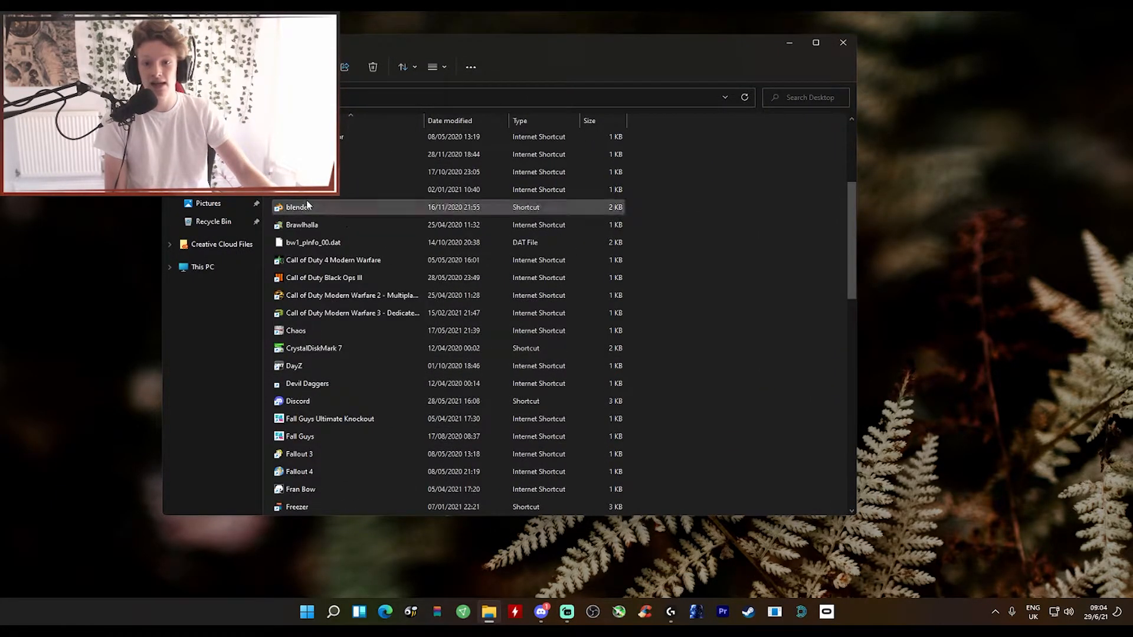
{"action": "left_click", "coordinate": [214, 167]}
{"action": "left_click", "coordinate": [213, 185]}
{"action": "left_click_drag", "start_coordinate": [653, 38], "coordinate": [857, 77]}
{"action": "scroll", "coordinate": [748, 359], "scroll_direction": "down", "scroll_amount": 6}
{"action": "scroll", "coordinate": [747, 356], "scroll_direction": "up", "scroll_amount": 6}
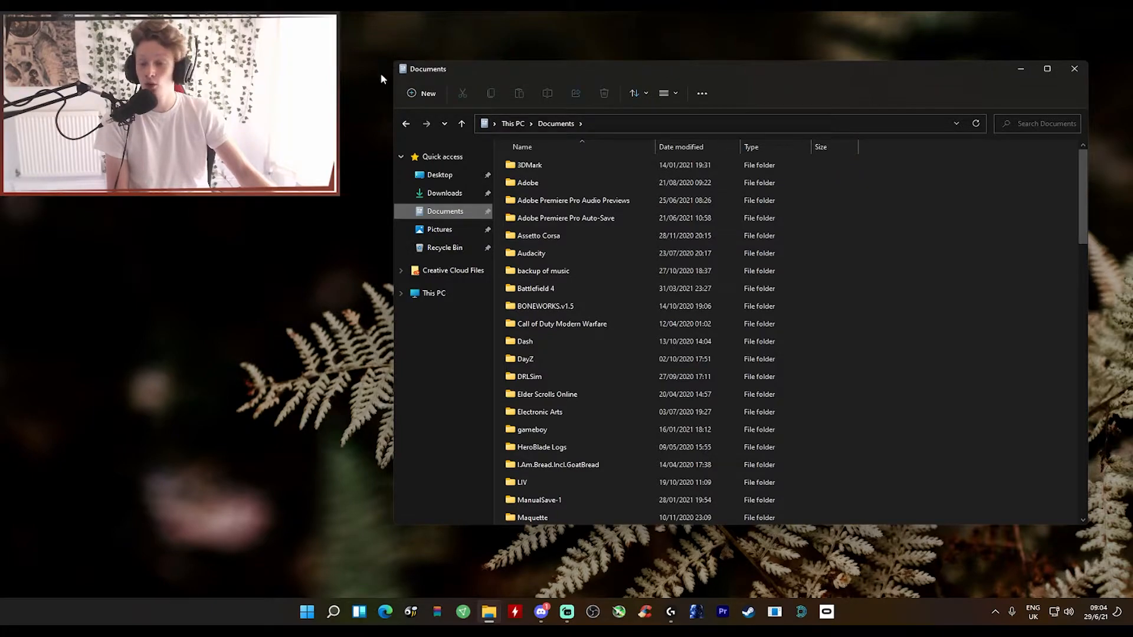
{"action": "left_click_drag", "start_coordinate": [952, 71], "coordinate": [930, 79]}
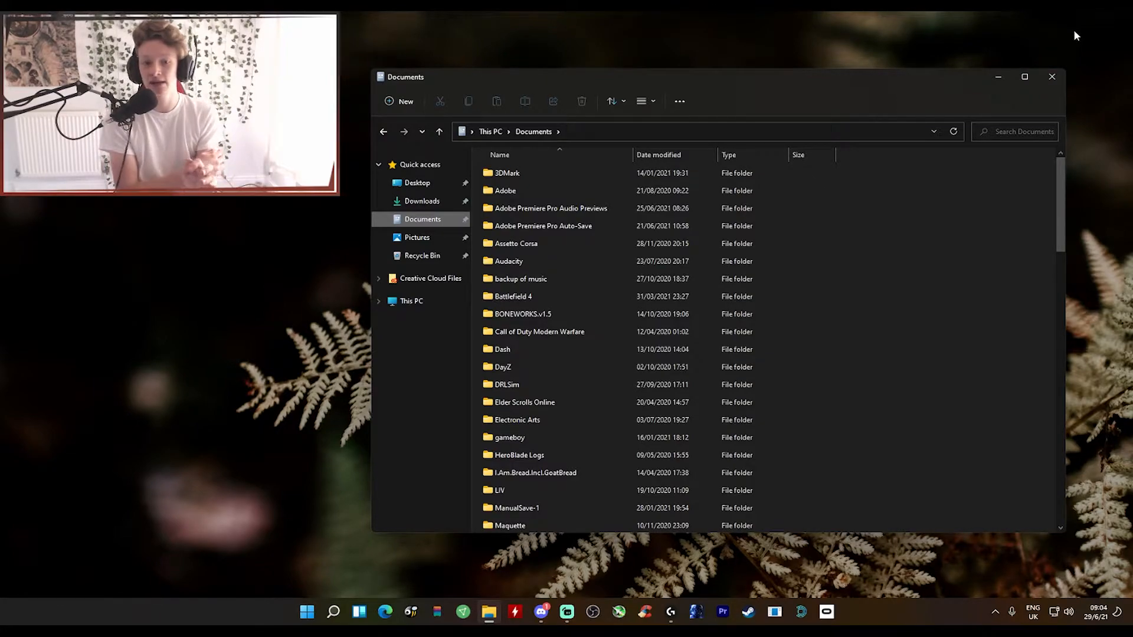
{"action": "left_click", "coordinate": [1049, 81]}
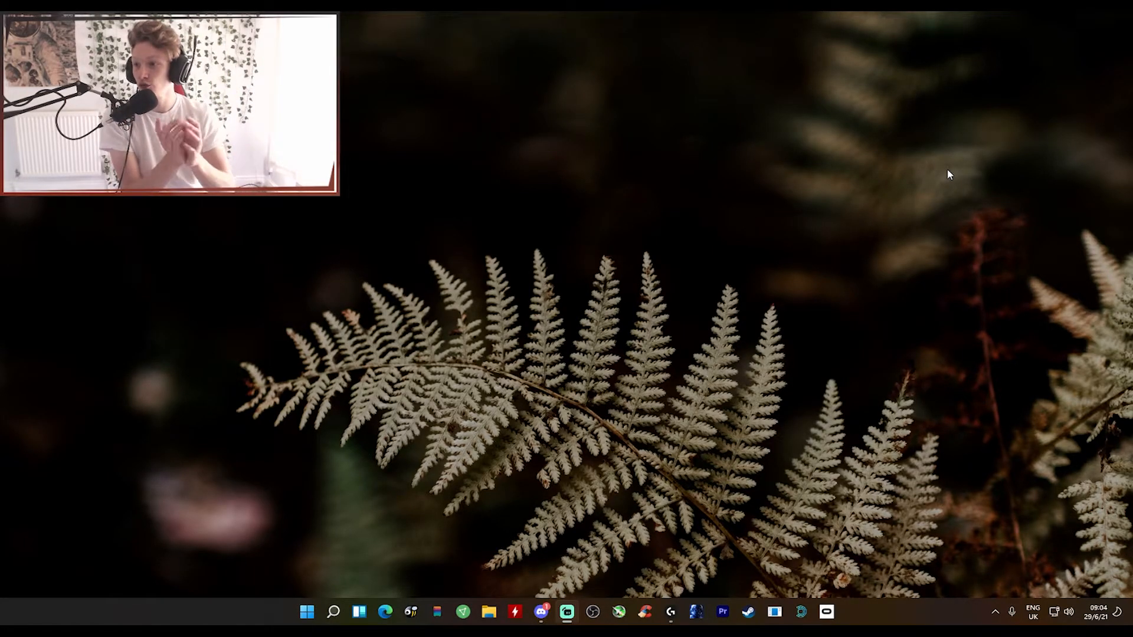
Switch to Discord and dismiss its Streamer Mode notice
{"action": "left_click", "coordinate": [541, 612]}
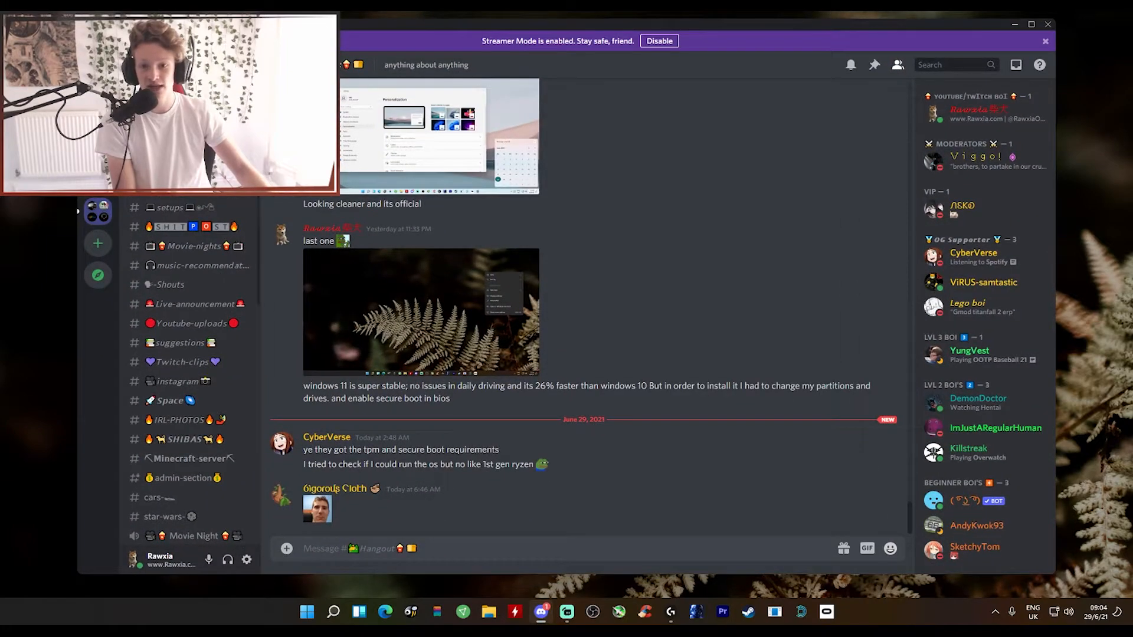
{"action": "left_click", "coordinate": [1045, 41]}
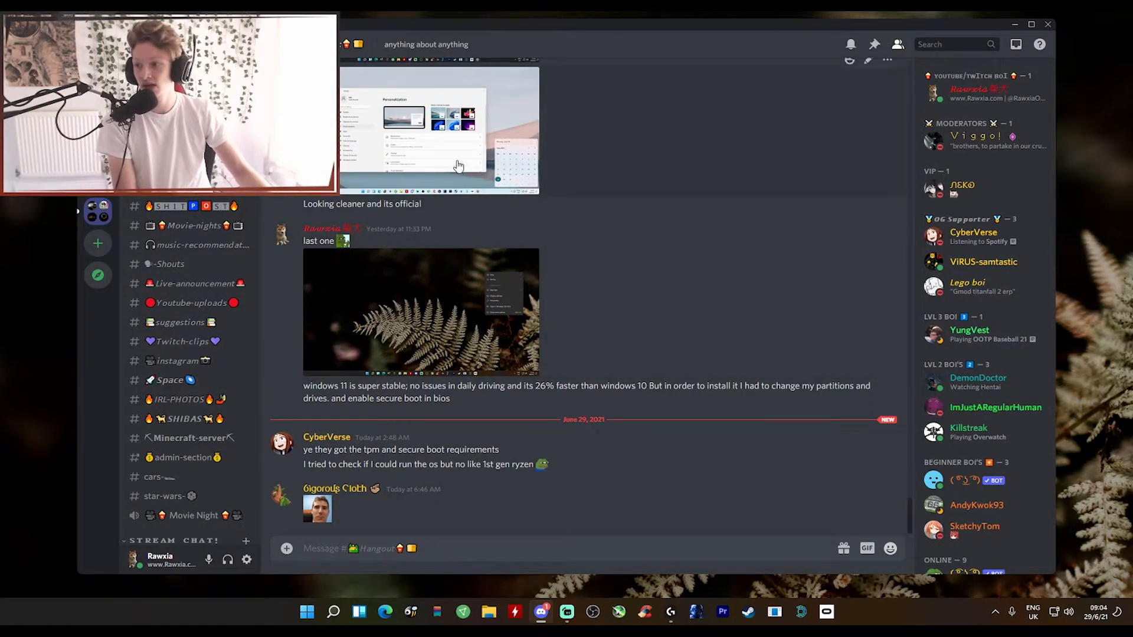
{"action": "left_click_drag", "start_coordinate": [672, 23], "coordinate": [744, 28]}
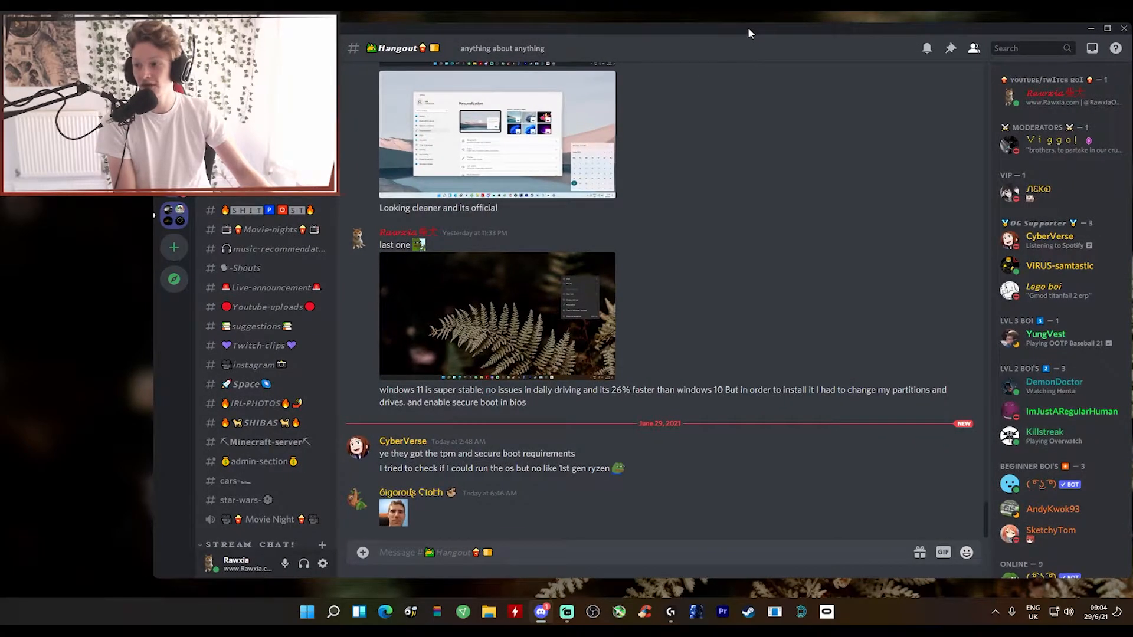
Shrink the Discord window, reposition it on the desktop and close it
{"action": "left_click_drag", "start_coordinate": [991, 23], "coordinate": [702, 178]}
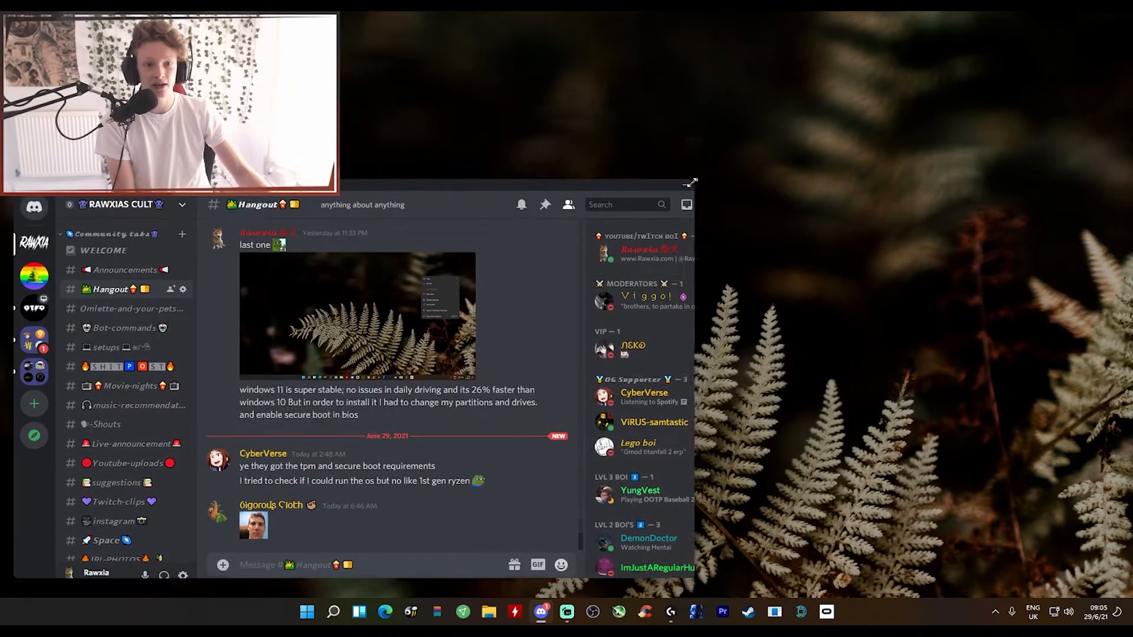
{"action": "left_click_drag", "start_coordinate": [614, 183], "coordinate": [943, 88]}
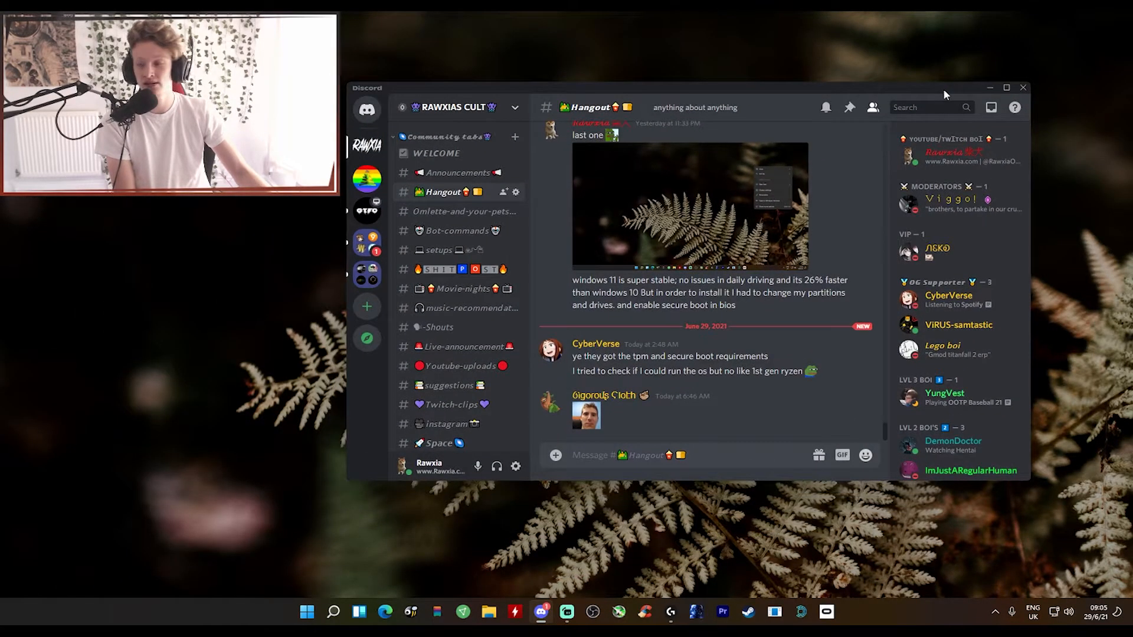
{"action": "left_click_drag", "start_coordinate": [785, 88], "coordinate": [802, 89]}
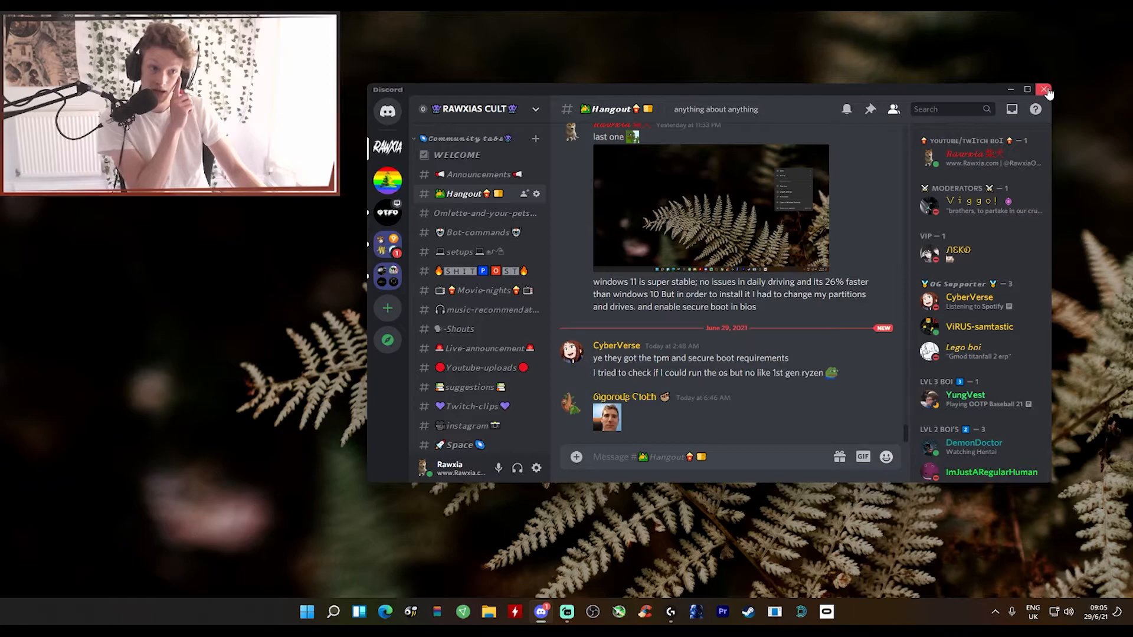
{"action": "left_click", "coordinate": [1100, 50]}
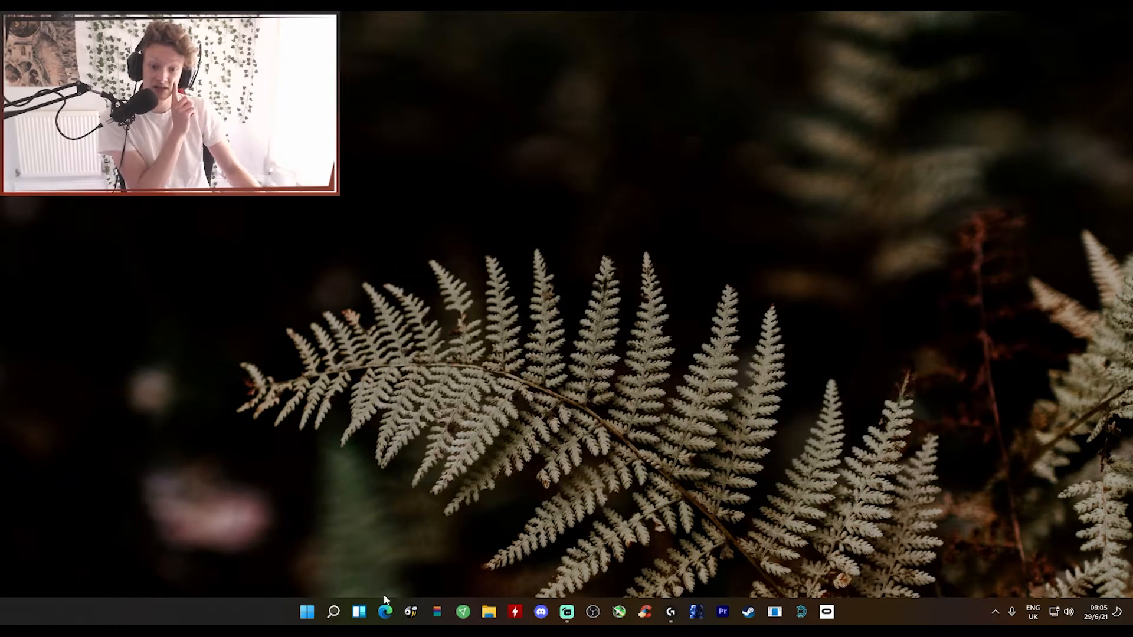
Examine the Start menu and the Widgets board with its weather, sports and news content, and close them
{"action": "left_click", "coordinate": [313, 611]}
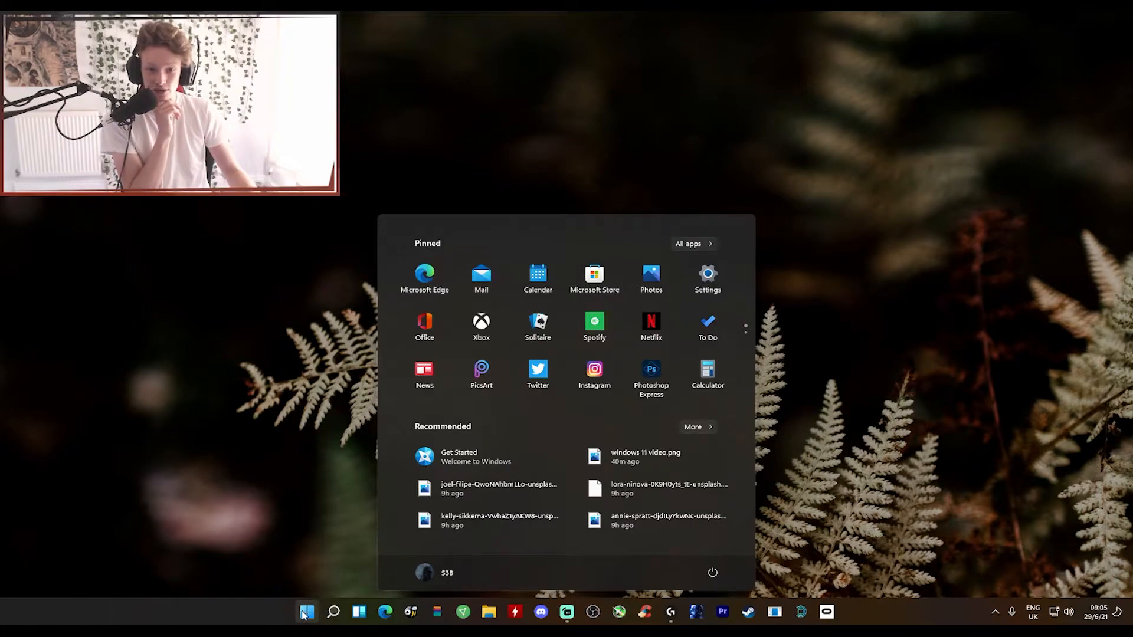
{"action": "left_click", "coordinate": [358, 613]}
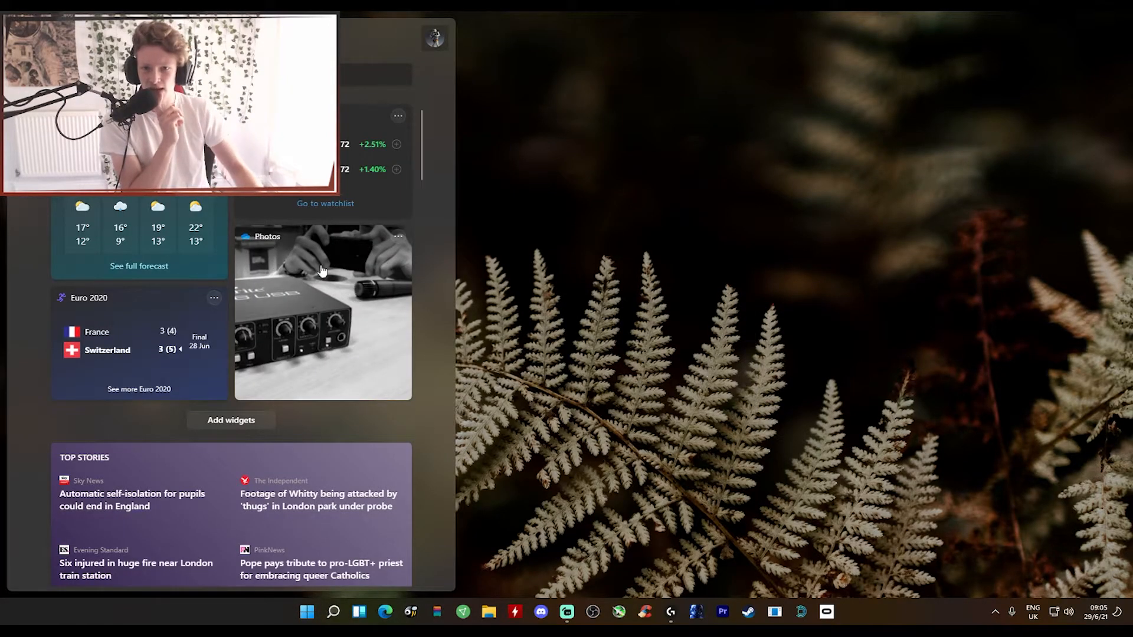
{"action": "scroll", "coordinate": [347, 258], "scroll_direction": "down", "scroll_amount": 5}
{"action": "scroll", "coordinate": [359, 311], "scroll_direction": "up", "scroll_amount": 5}
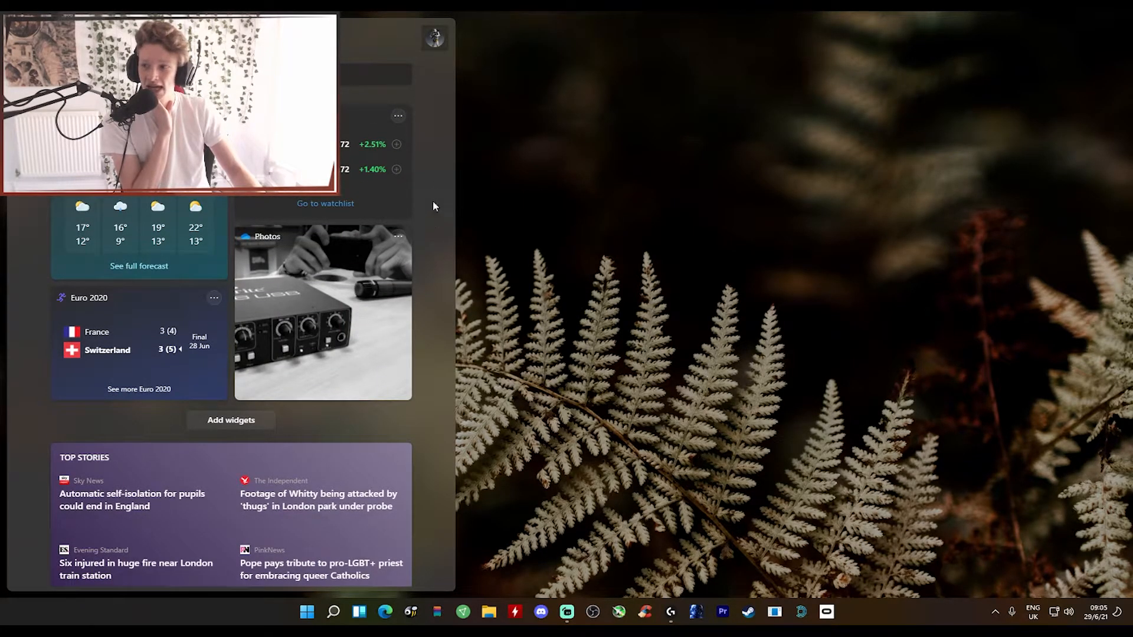
{"action": "left_click", "coordinate": [359, 611]}
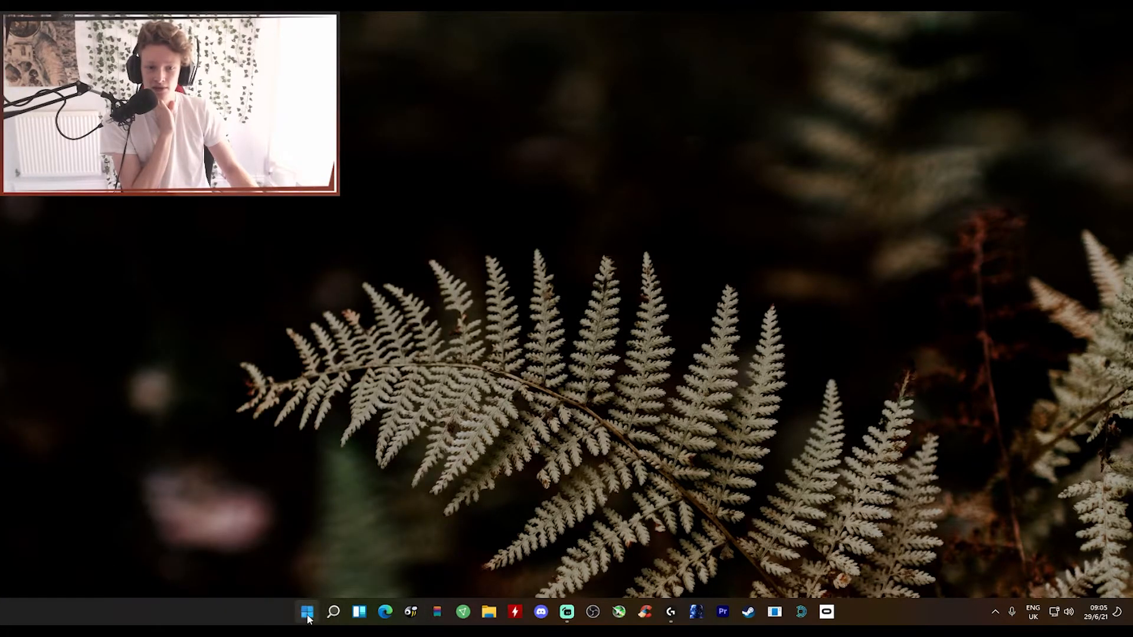
{"action": "left_click", "coordinate": [307, 613]}
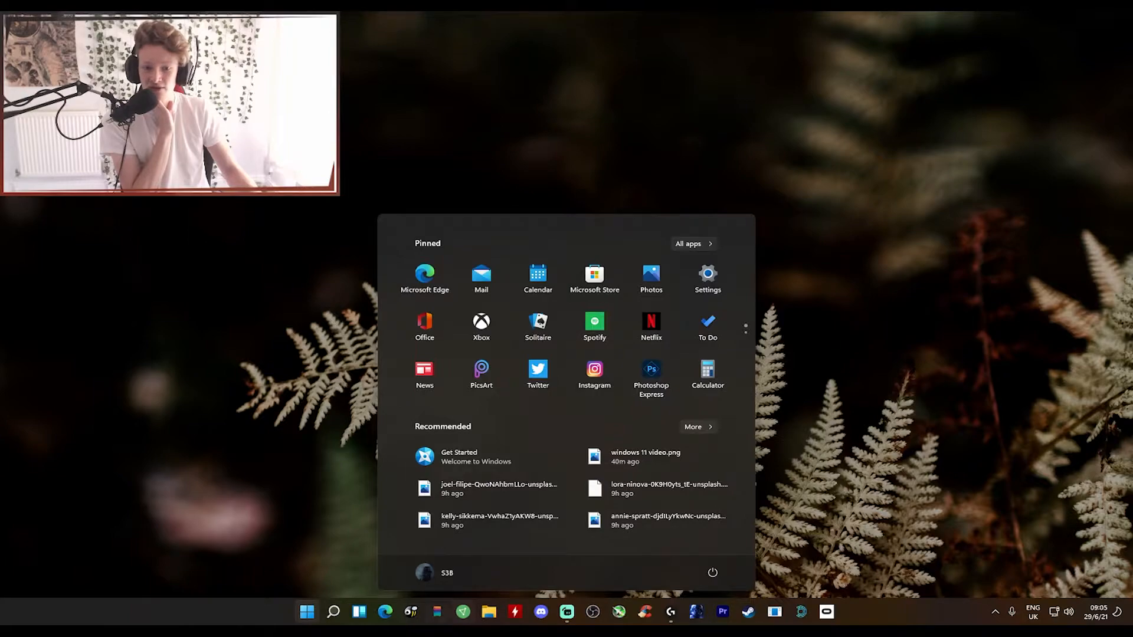
{"action": "left_click", "coordinate": [358, 612]}
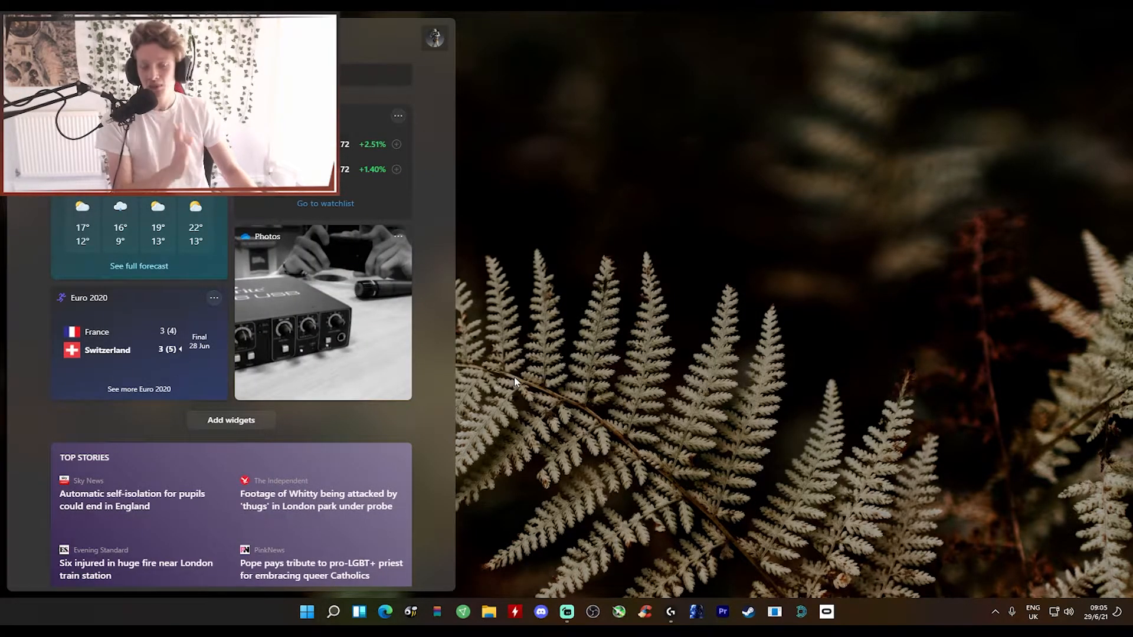
{"action": "left_click", "coordinate": [623, 295]}
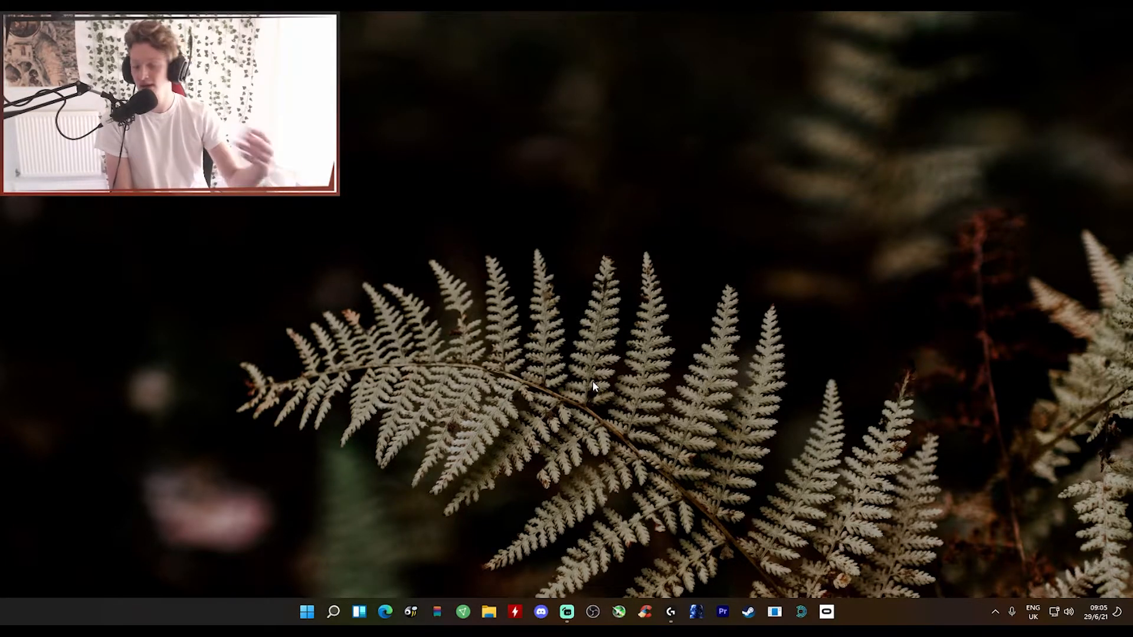
Open the quick settings for editing, try to add another control and finish editing
{"action": "left_click", "coordinate": [1061, 612]}
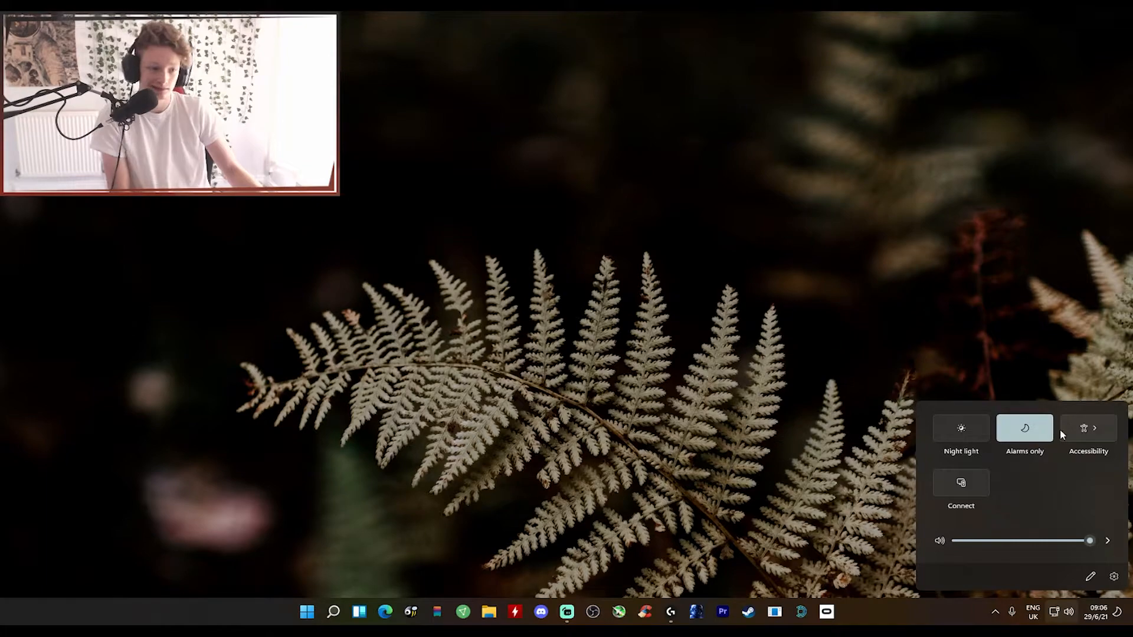
{"action": "left_click", "coordinate": [1090, 576]}
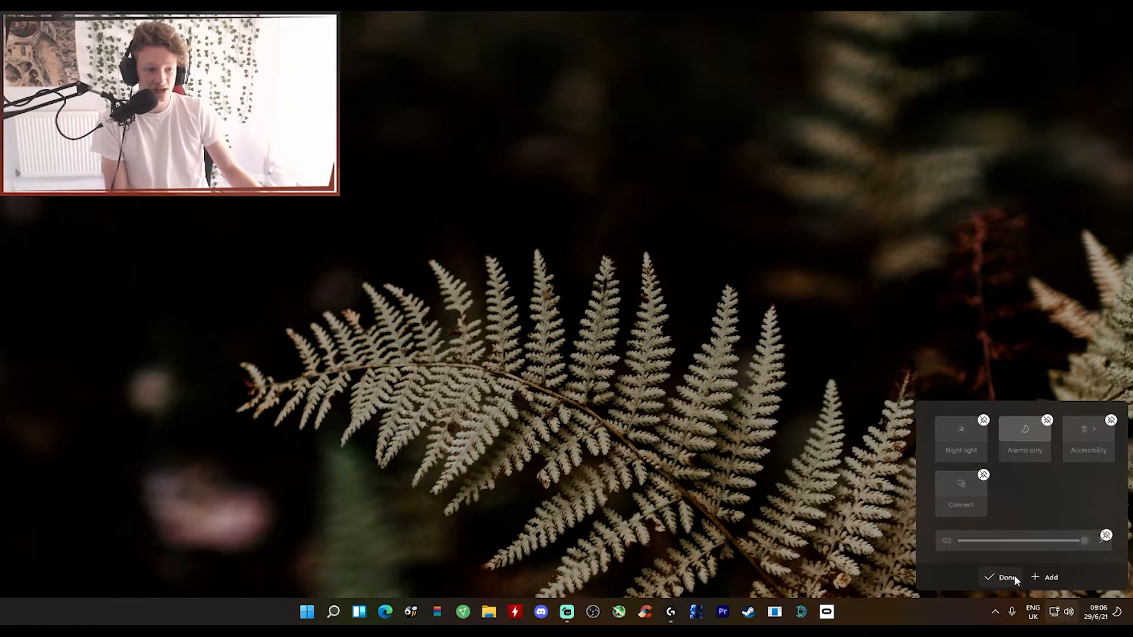
{"action": "left_click", "coordinate": [1049, 578]}
{"action": "left_click", "coordinate": [1054, 578]}
{"action": "left_click", "coordinate": [1033, 578]}
{"action": "left_click", "coordinate": [1032, 579]}
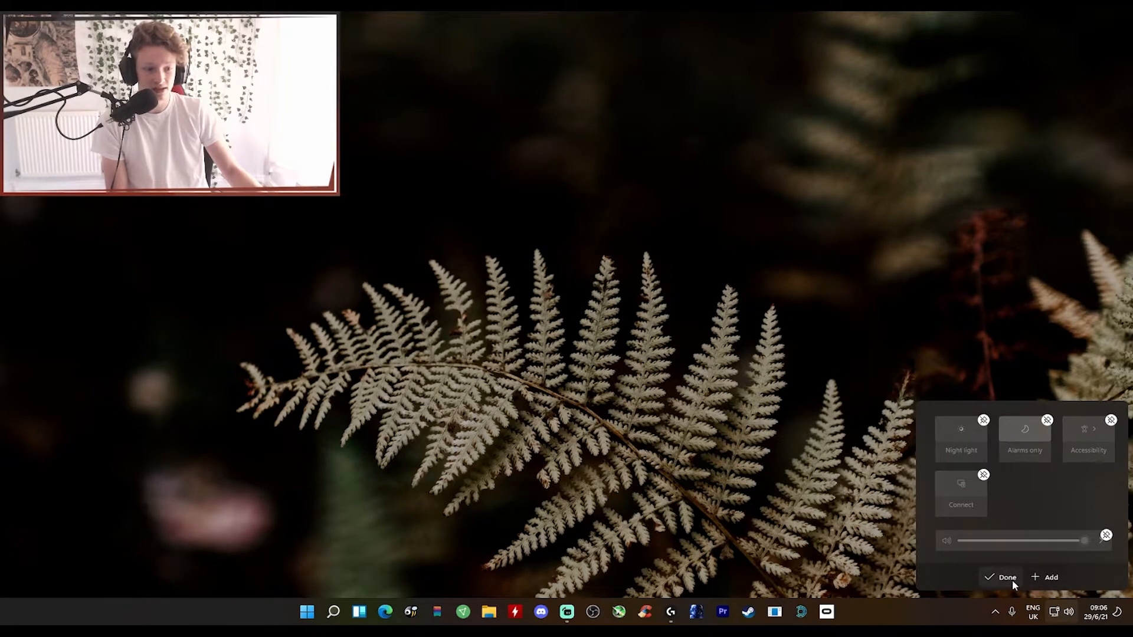
{"action": "left_click", "coordinate": [1012, 580]}
Look at the hidden system tray icons and the date and notification area, and return to the desktop
{"action": "left_click", "coordinate": [996, 614]}
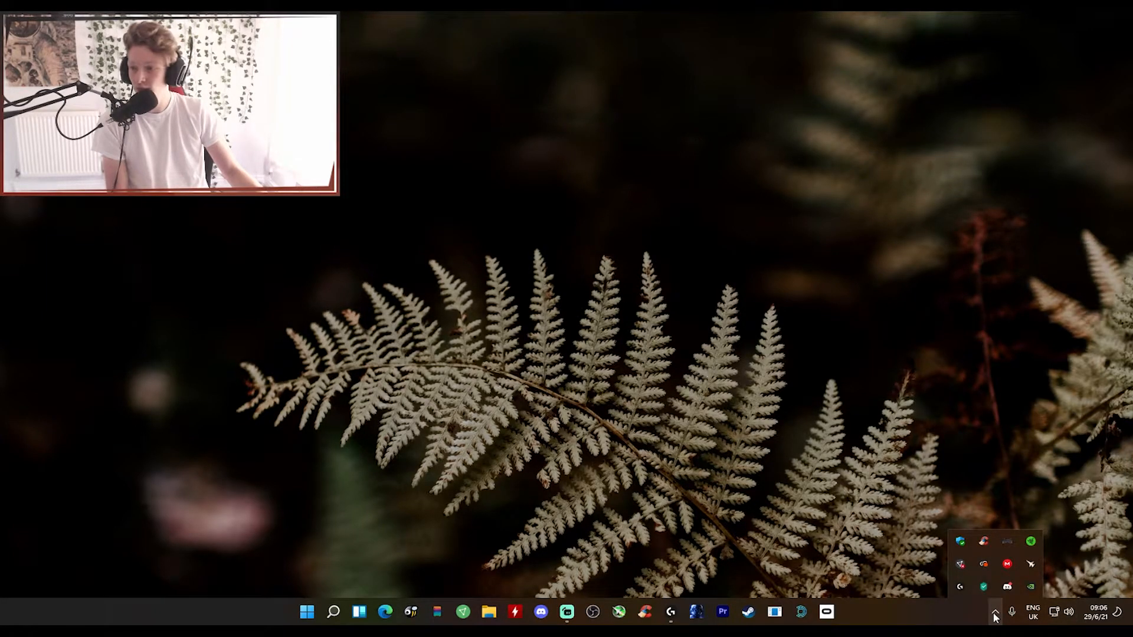
{"action": "left_click", "coordinate": [996, 616]}
{"action": "mouse_move", "coordinate": [1013, 618]}
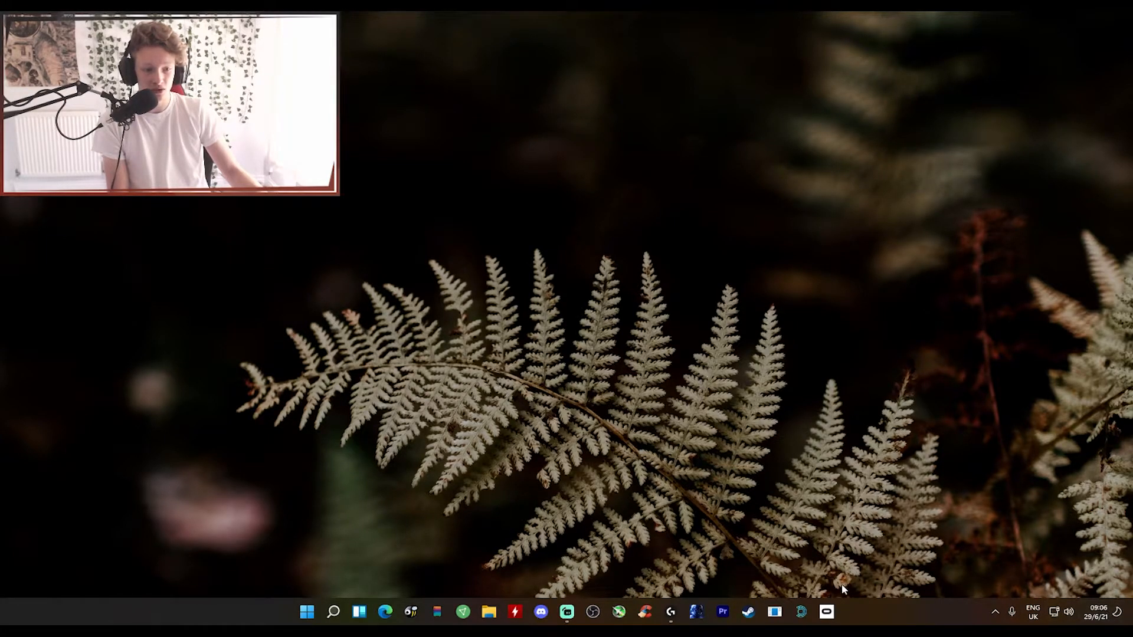
{"action": "left_click", "coordinate": [1097, 613]}
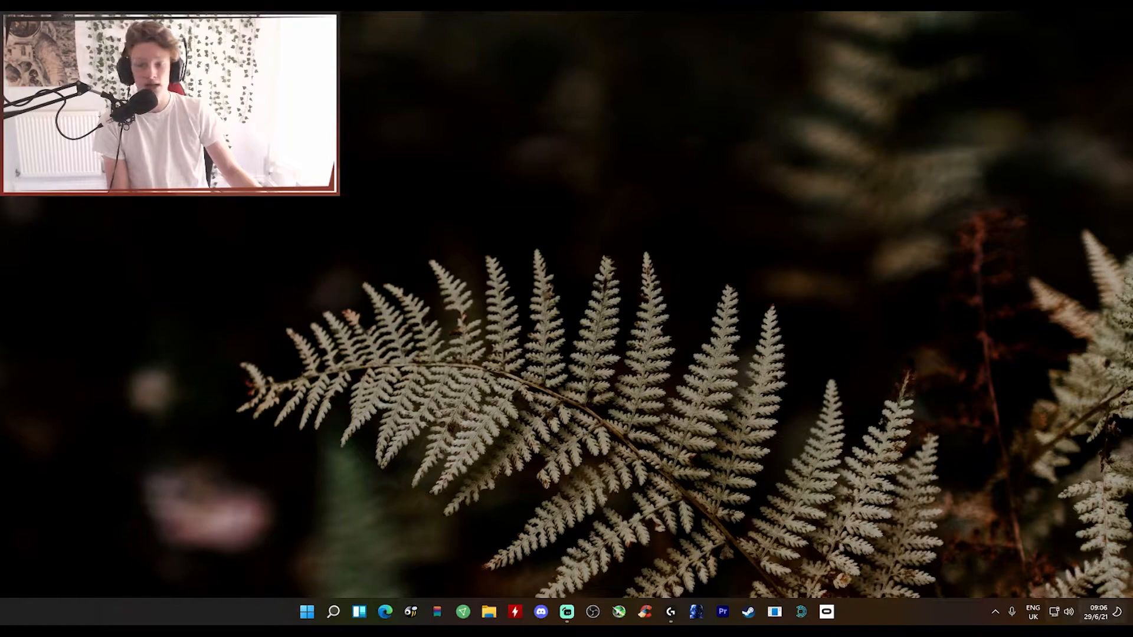
{"action": "left_click", "coordinate": [936, 202]}
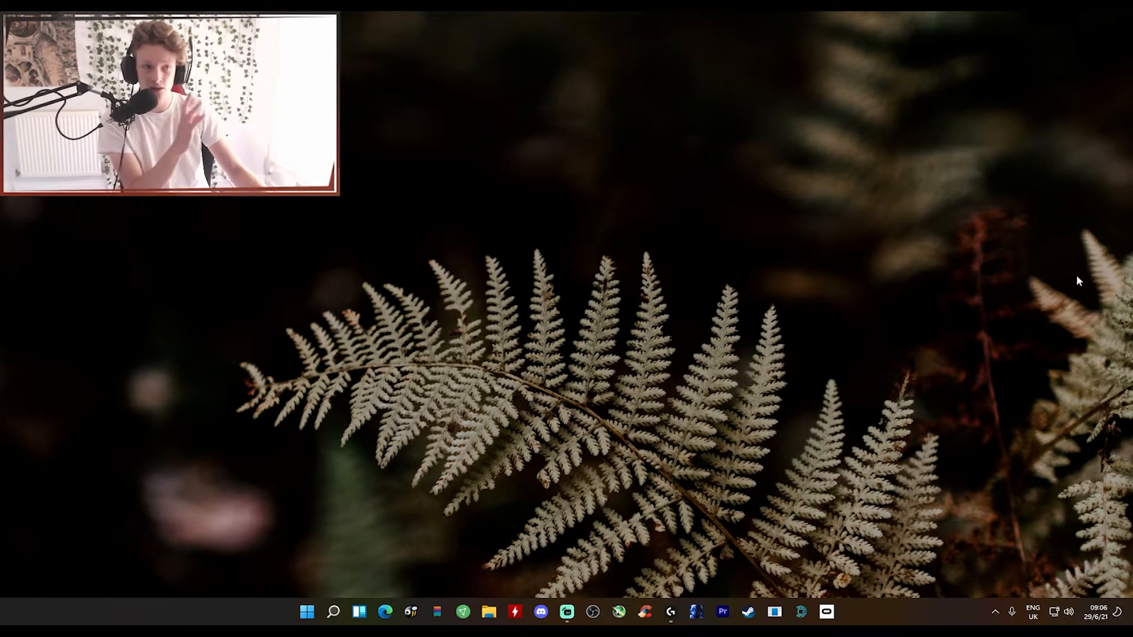
Open the Personalization settings, look through their options and check the Windows Update page before returning
{"action": "right_click", "coordinate": [627, 310]}
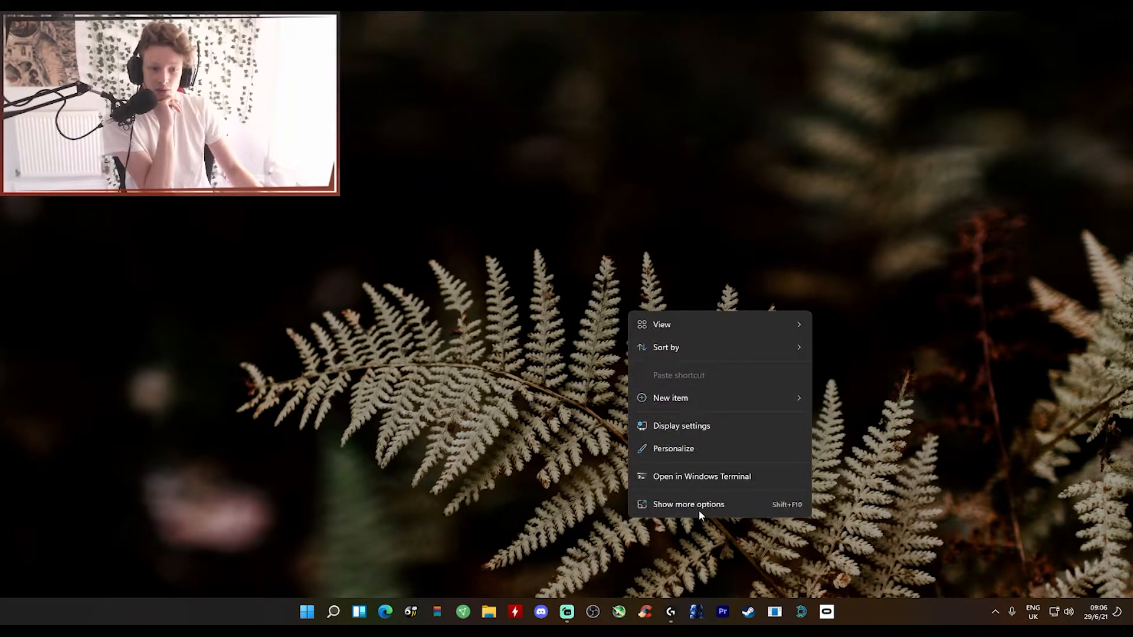
{"action": "left_click", "coordinate": [693, 449]}
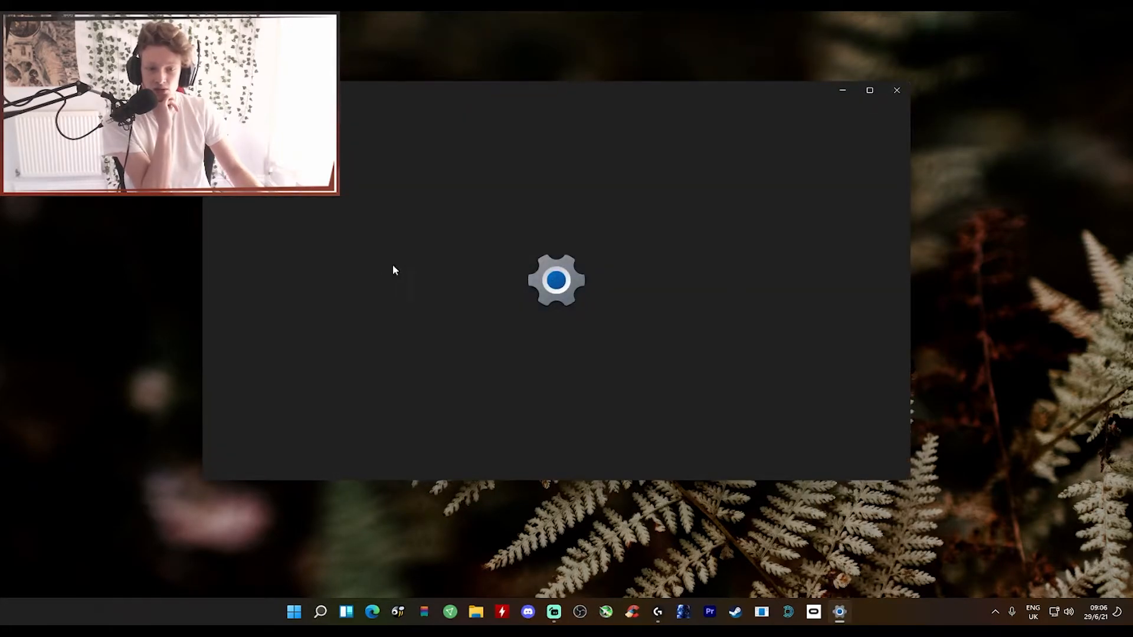
{"action": "left_click_drag", "start_coordinate": [611, 103], "coordinate": [792, 125]}
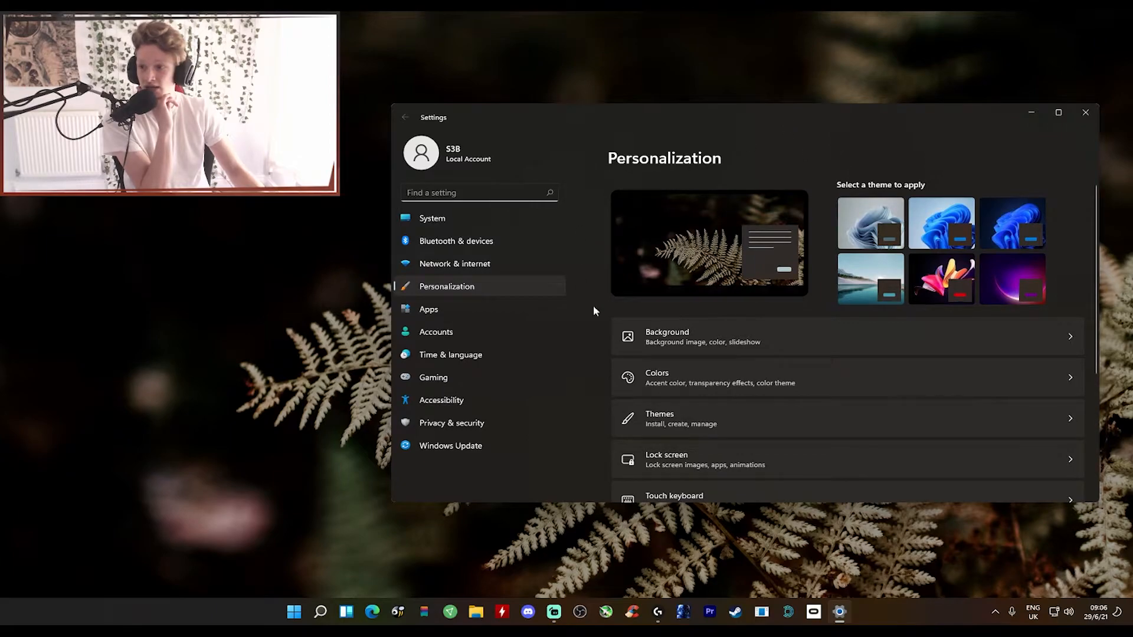
{"action": "scroll", "coordinate": [717, 334], "scroll_direction": "down", "scroll_amount": 3}
{"action": "scroll", "coordinate": [761, 359], "scroll_direction": "up", "scroll_amount": 3}
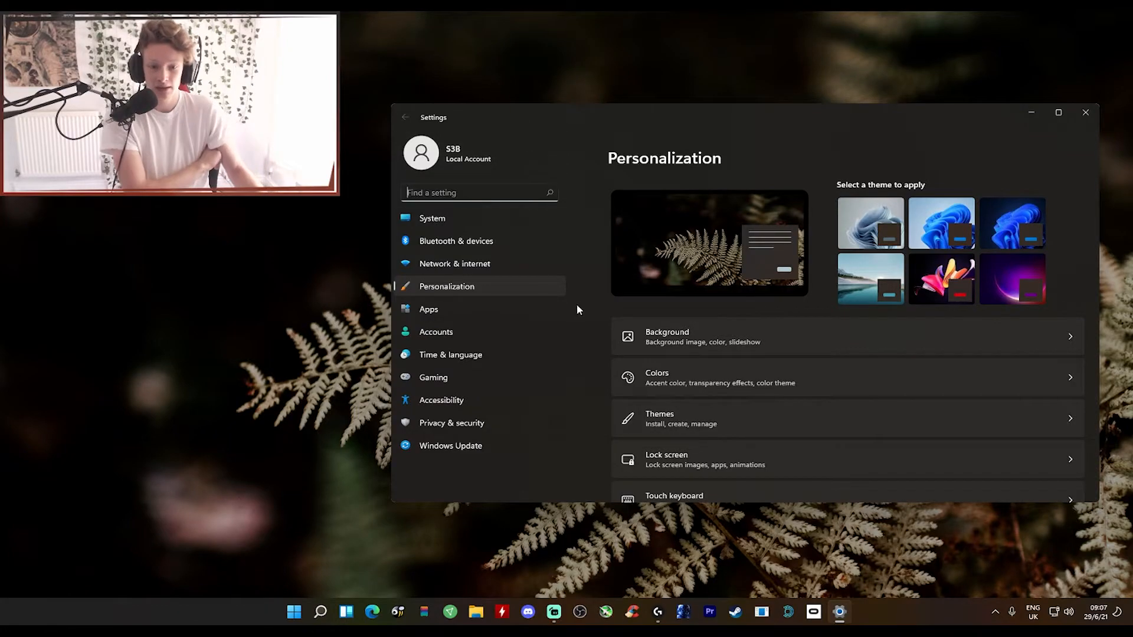
{"action": "left_click", "coordinate": [512, 448]}
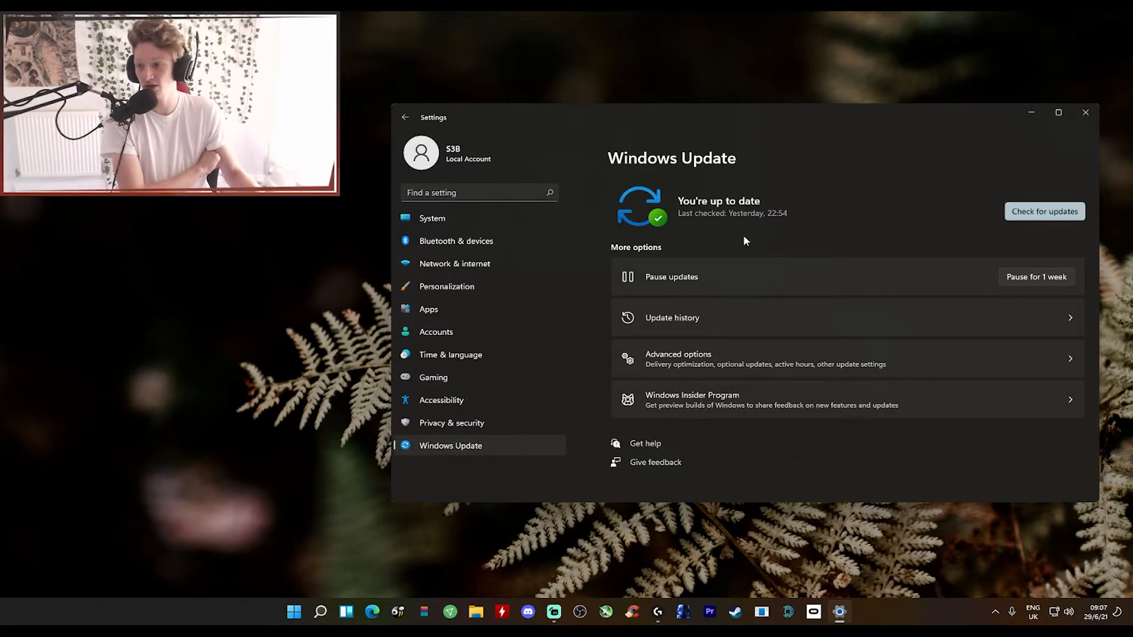
{"action": "left_click", "coordinate": [405, 118]}
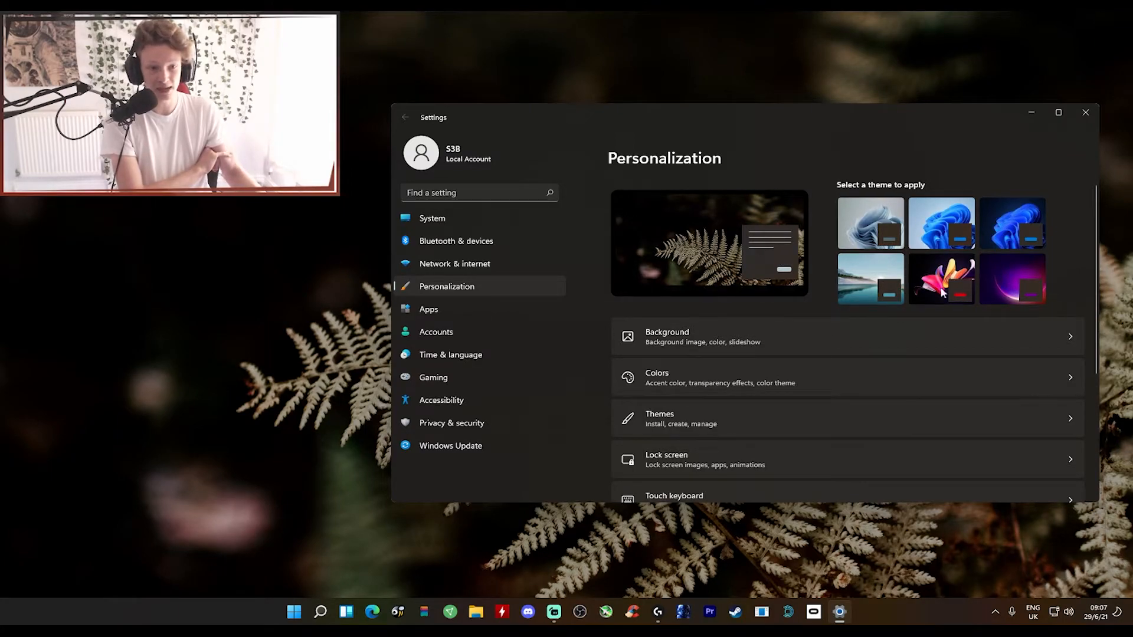
Open the Background settings and look through the recent images, photo and fit options
{"action": "scroll", "coordinate": [791, 423], "scroll_direction": "down", "scroll_amount": 2}
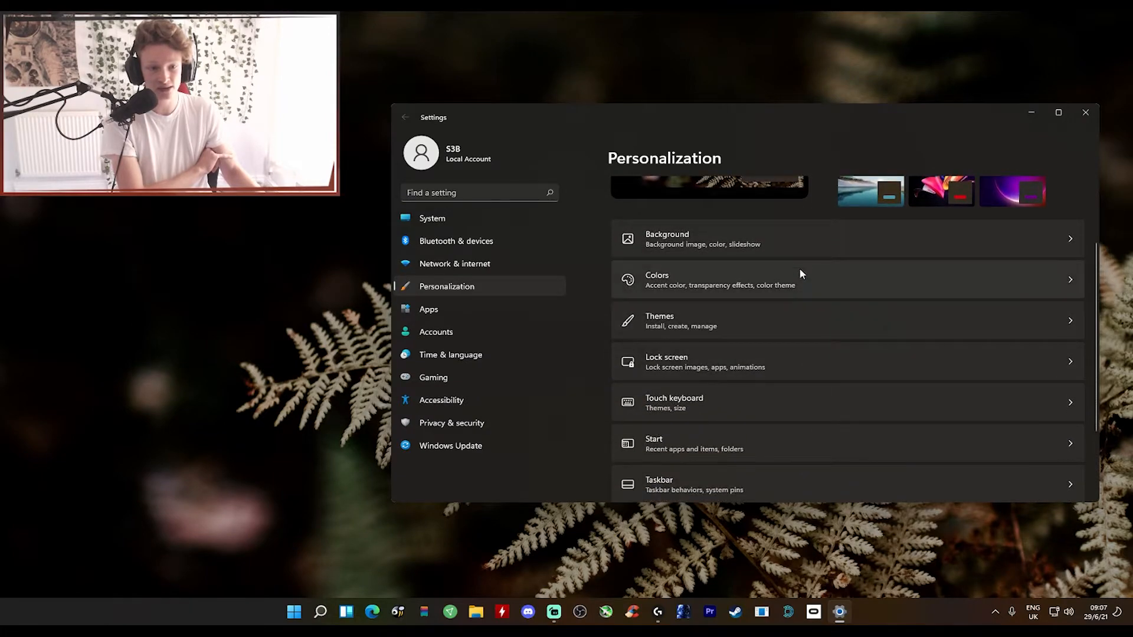
{"action": "left_click", "coordinate": [798, 251]}
{"action": "scroll", "coordinate": [842, 294], "scroll_direction": "down", "scroll_amount": 2}
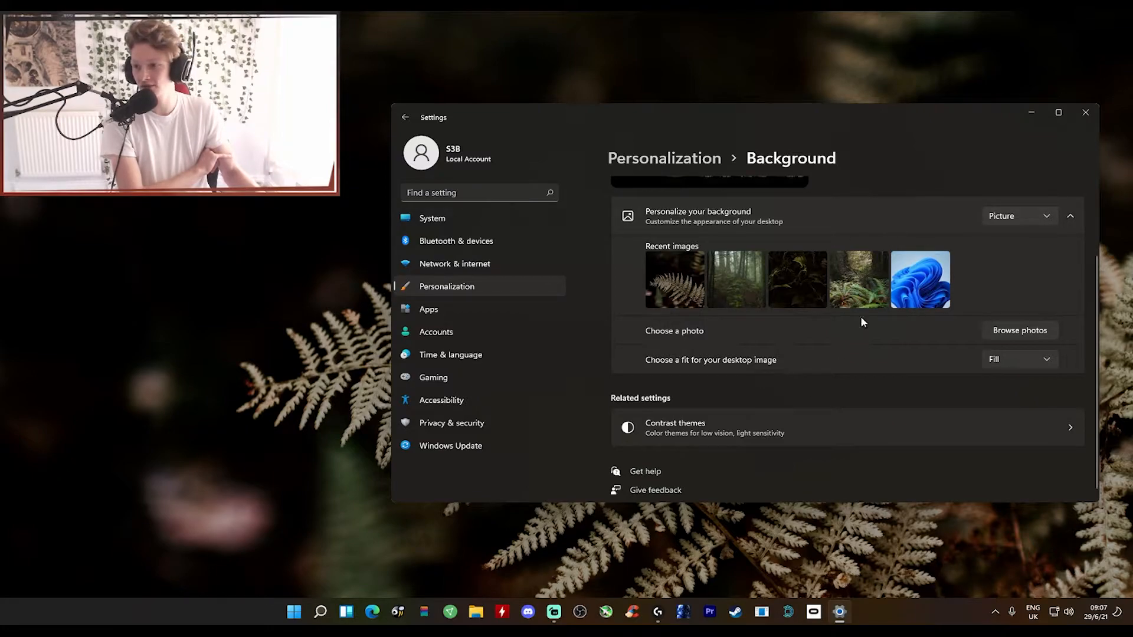
{"action": "scroll", "coordinate": [840, 368], "scroll_direction": "up", "scroll_amount": 2}
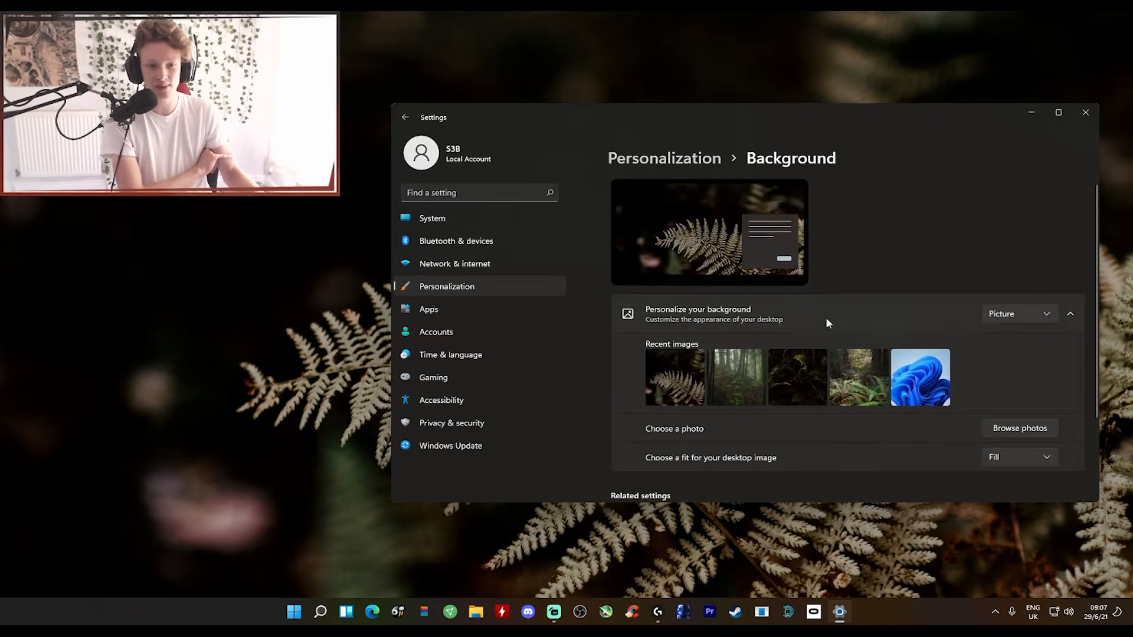
Glance at the desktop's context menu, and view the Game Mode page in the Gaming settings before returning
{"action": "right_click", "coordinate": [290, 338]}
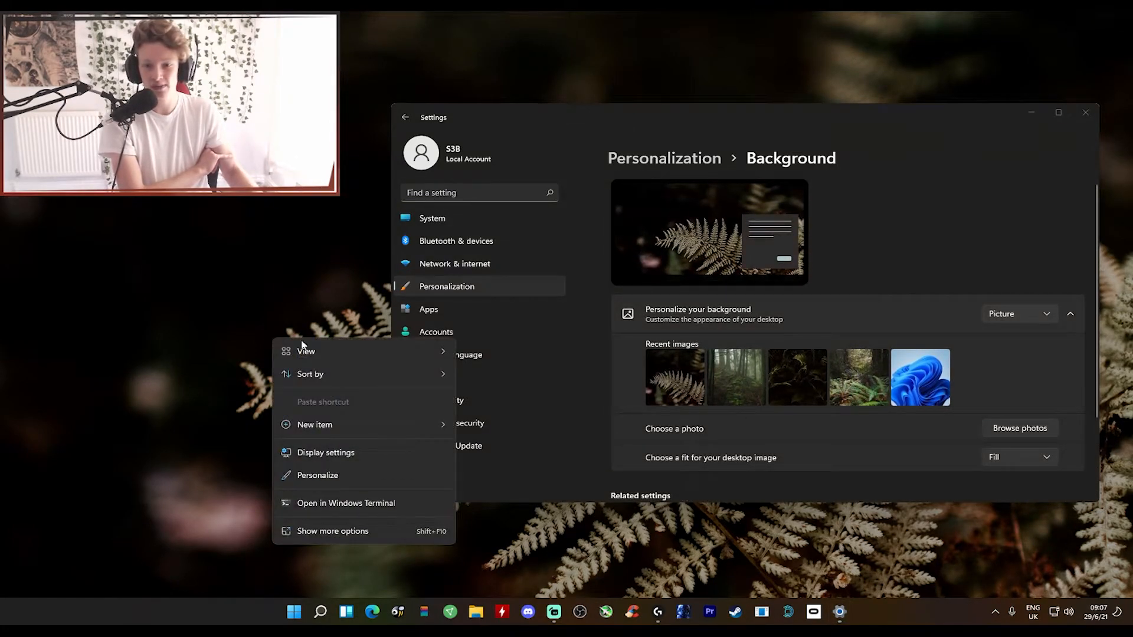
{"action": "left_click", "coordinate": [150, 290]}
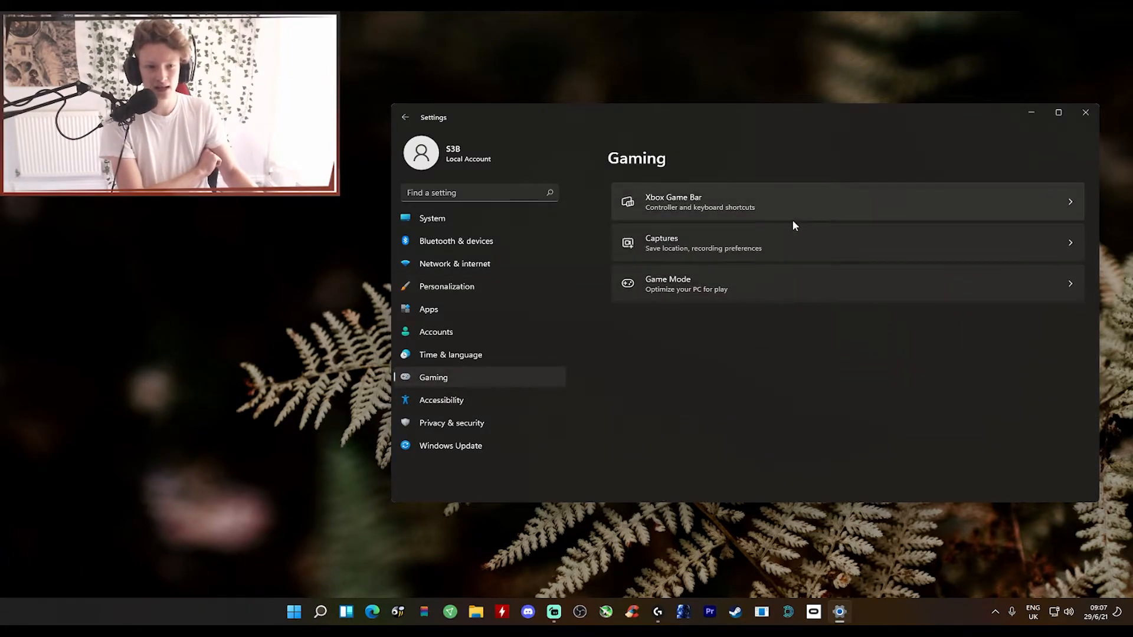
{"action": "left_click", "coordinate": [787, 282]}
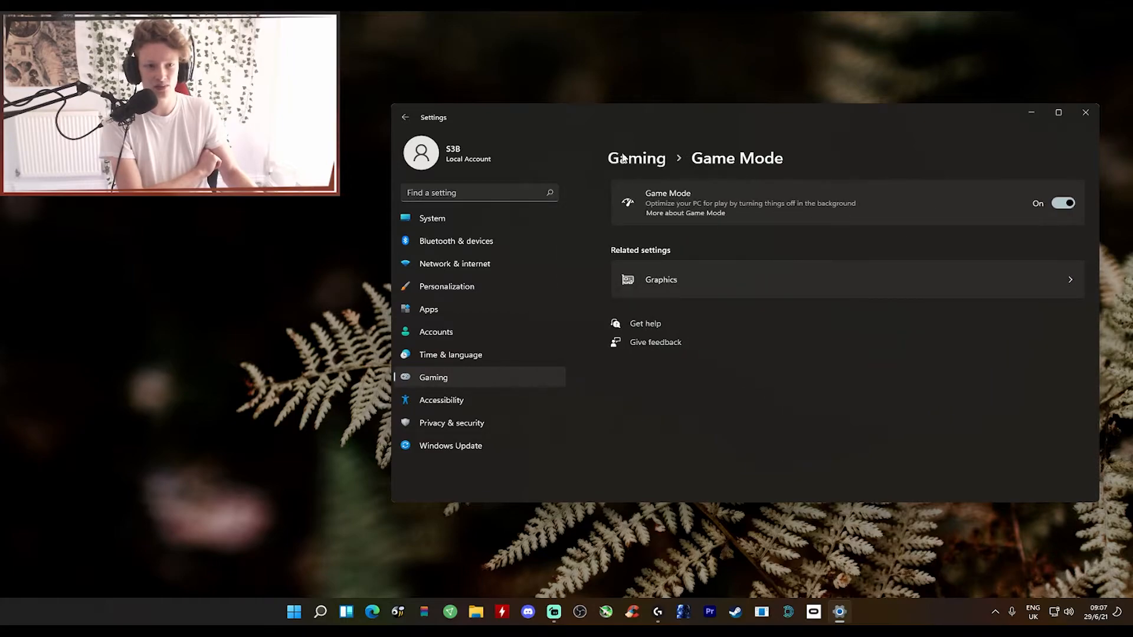
{"action": "left_click", "coordinate": [402, 123]}
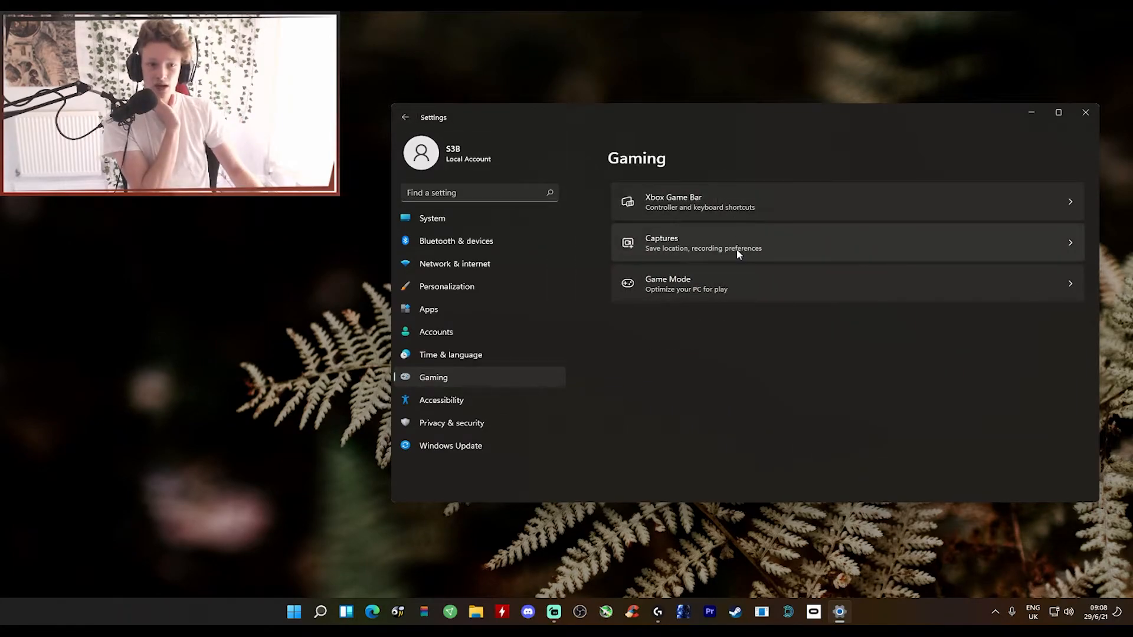
View the Xbox Game Bar settings, go back to the Background page and close Settings
{"action": "left_click", "coordinate": [755, 199]}
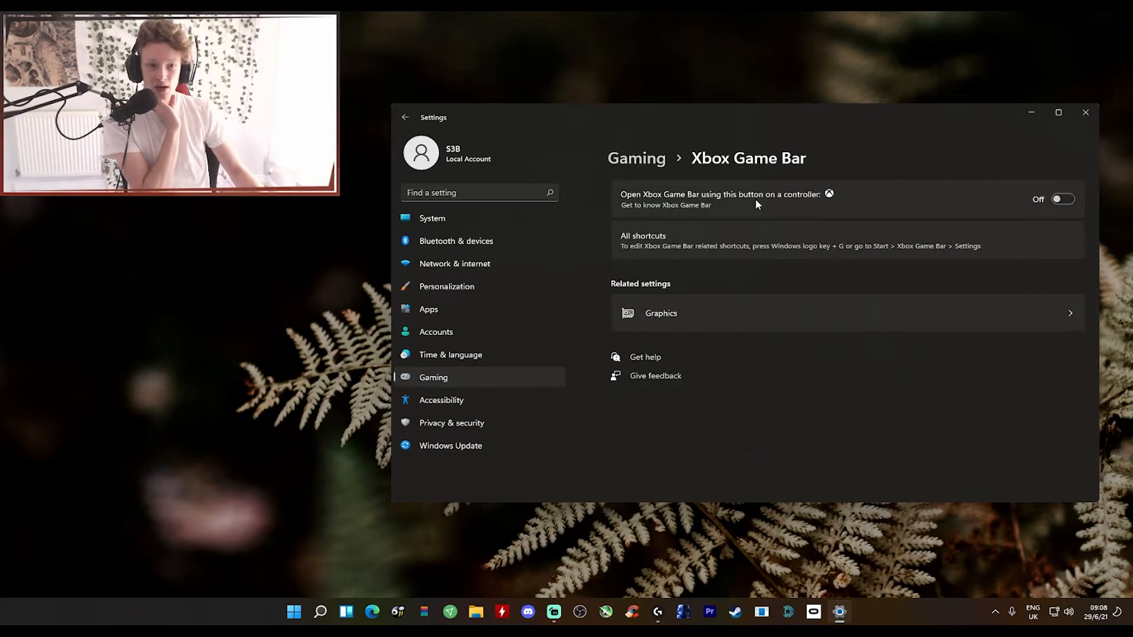
{"action": "left_click", "coordinate": [404, 120]}
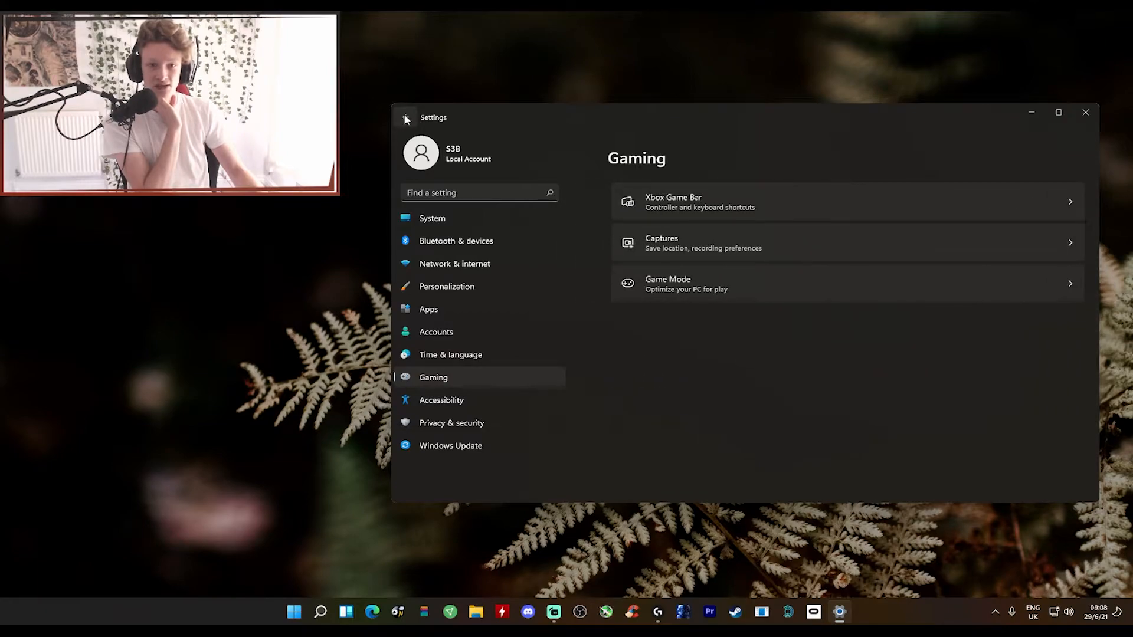
{"action": "left_click", "coordinate": [405, 119]}
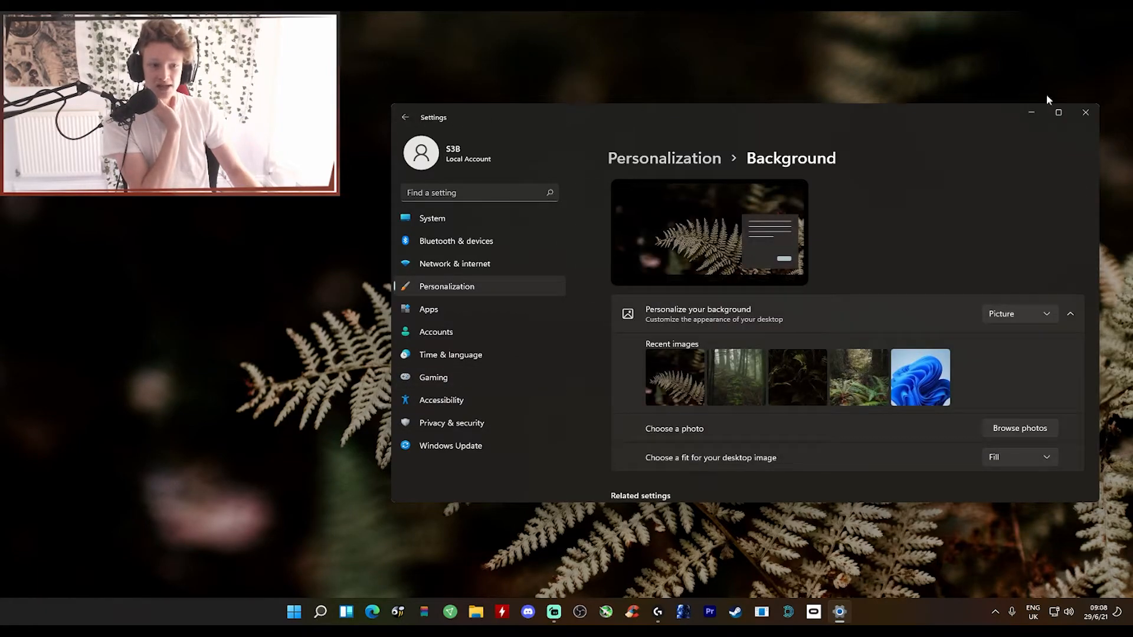
{"action": "left_click", "coordinate": [1086, 112]}
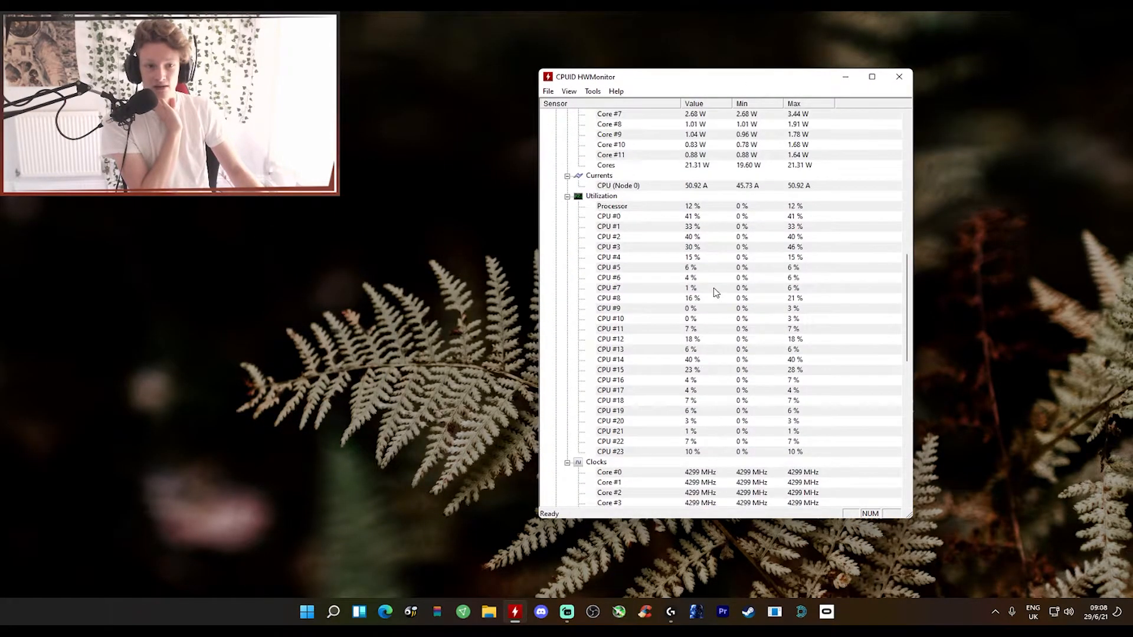
Examine the voltage, temperature, fan, power and utilization sensors in HWMonitor, and close it
{"action": "scroll", "coordinate": [715, 292], "scroll_direction": "up", "scroll_amount": 20}
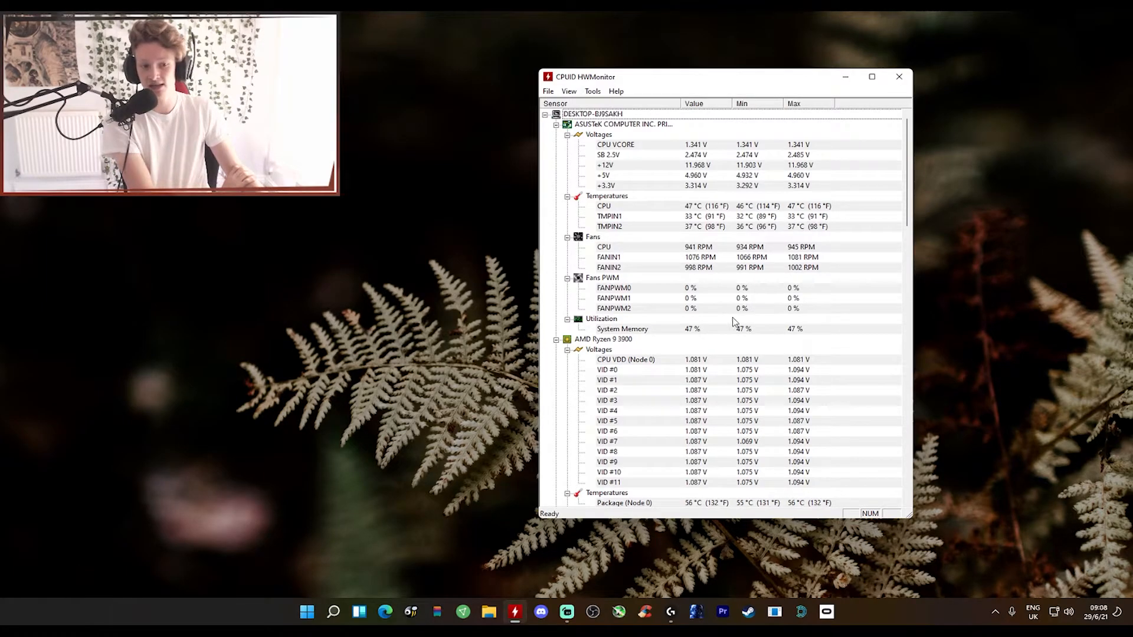
{"action": "scroll", "coordinate": [736, 321], "scroll_direction": "down", "scroll_amount": 4}
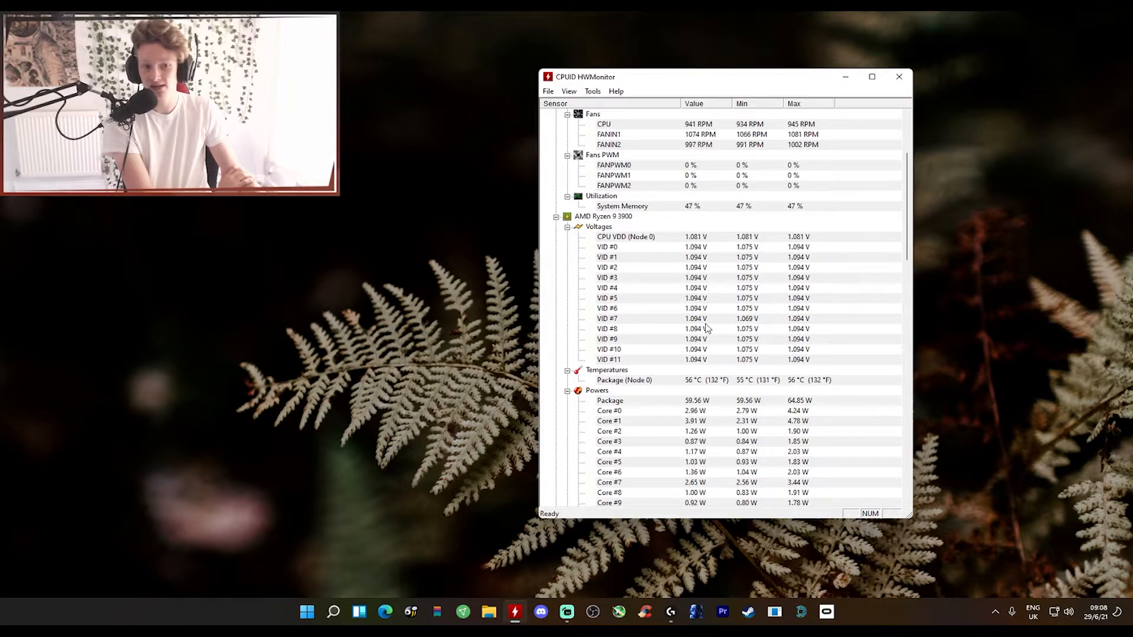
{"action": "scroll", "coordinate": [709, 403], "scroll_direction": "down", "scroll_amount": 1}
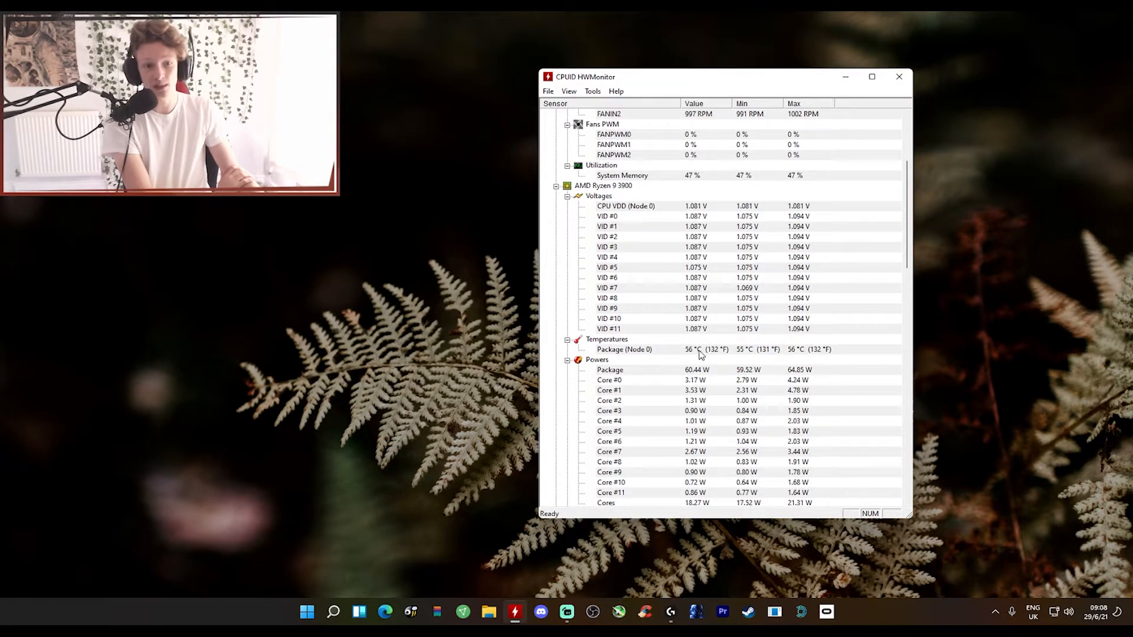
{"action": "scroll", "coordinate": [743, 441], "scroll_direction": "down", "scroll_amount": 8}
{"action": "scroll", "coordinate": [744, 442], "scroll_direction": "down", "scroll_amount": 19}
{"action": "scroll", "coordinate": [750, 433], "scroll_direction": "up", "scroll_amount": 8}
{"action": "scroll", "coordinate": [749, 433], "scroll_direction": "up", "scroll_amount": 20}
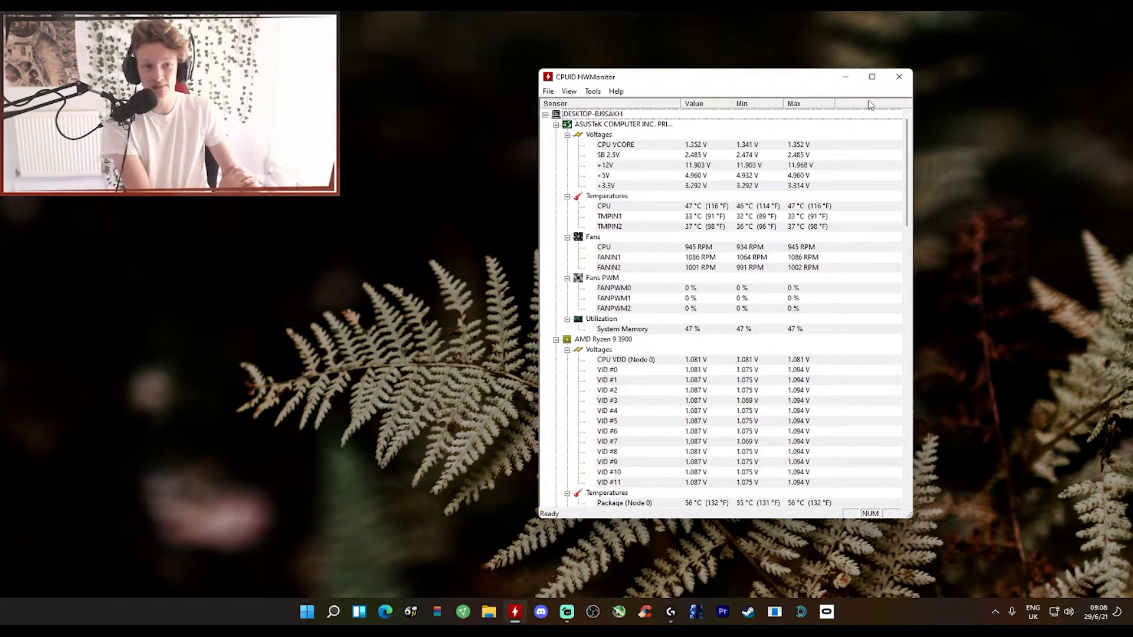
{"action": "left_click", "coordinate": [899, 76]}
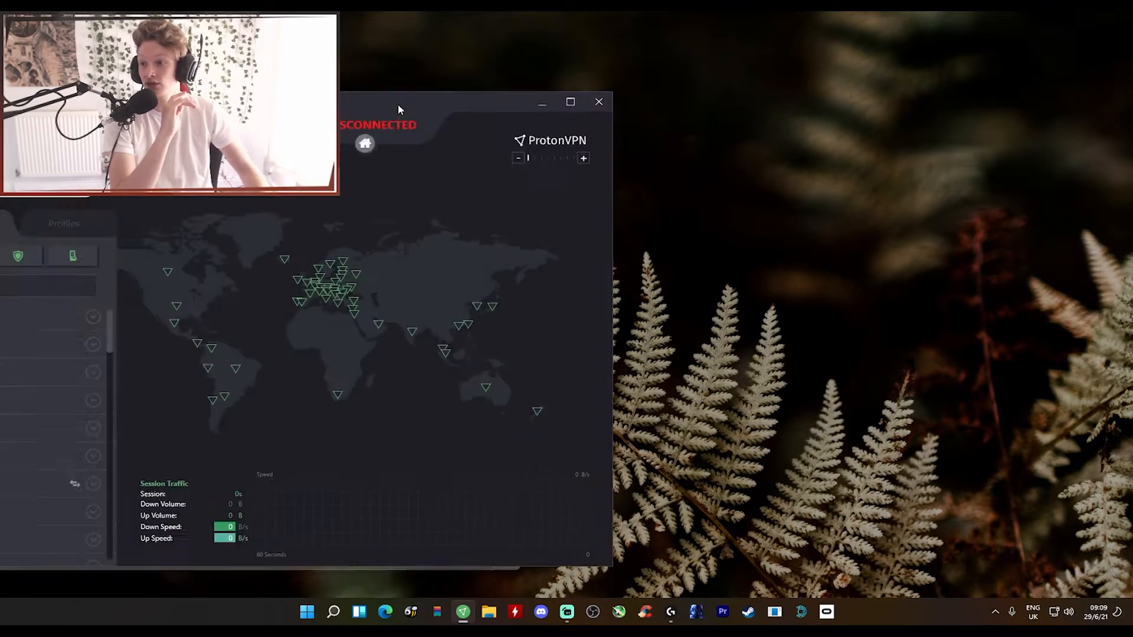
Move the ProtonVPN window fully into view on the desktop and minimize it
{"action": "left_click_drag", "start_coordinate": [397, 112], "coordinate": [894, 100]}
{"action": "left_click", "coordinate": [1037, 99]}
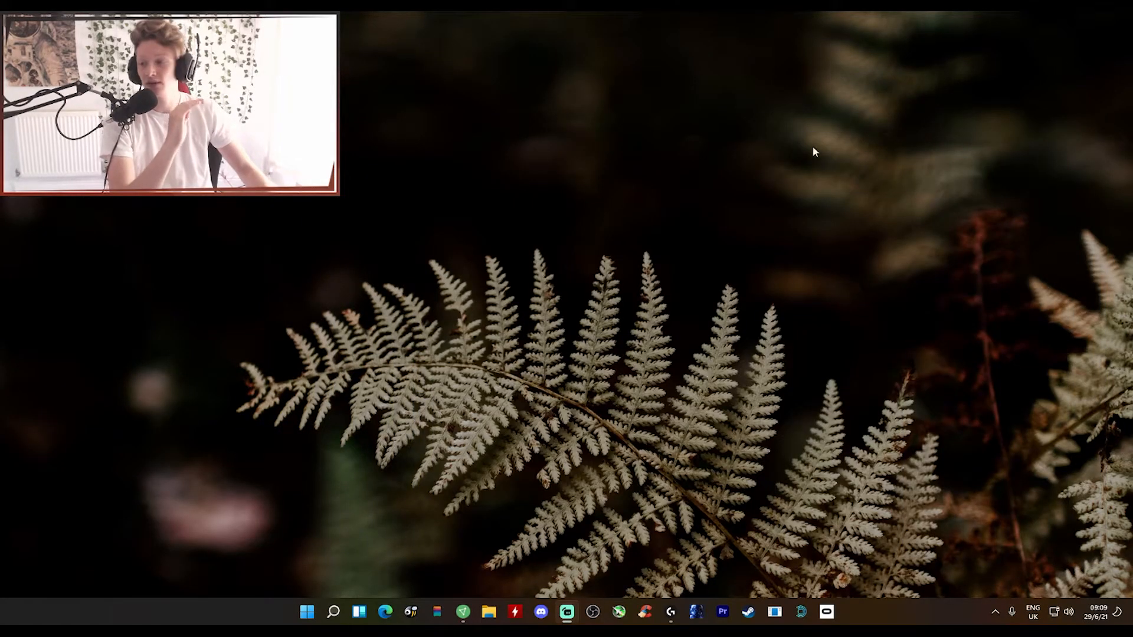
Restore and minimize the ProtonVPN window repeatedly to examine its window animation
{"action": "mouse_move", "coordinate": [469, 611]}
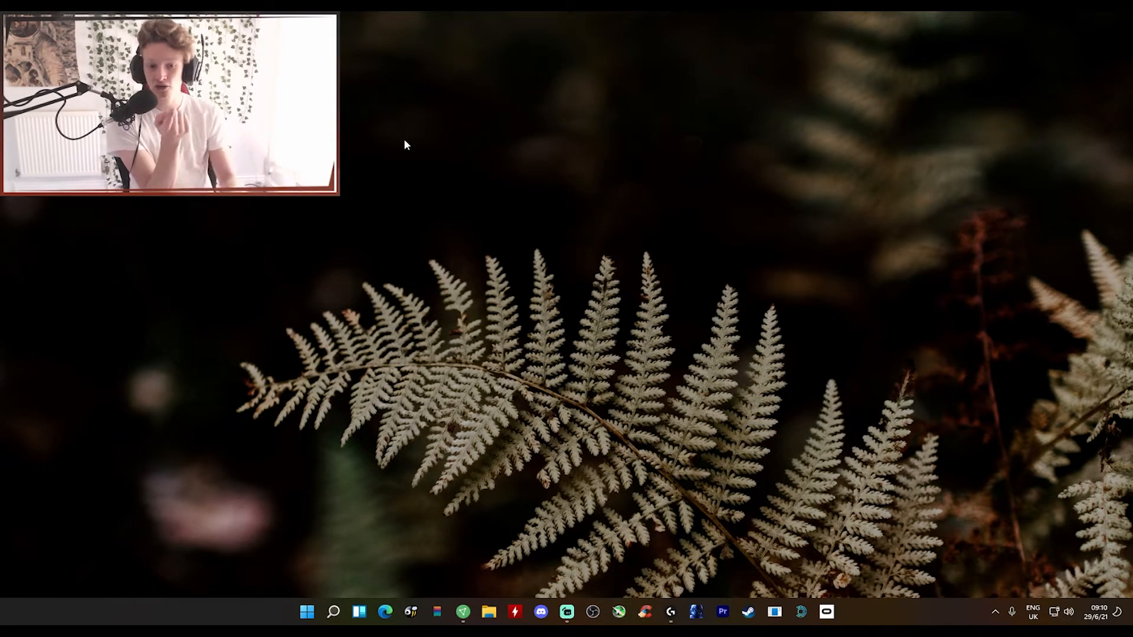
{"action": "left_click", "coordinate": [459, 621]}
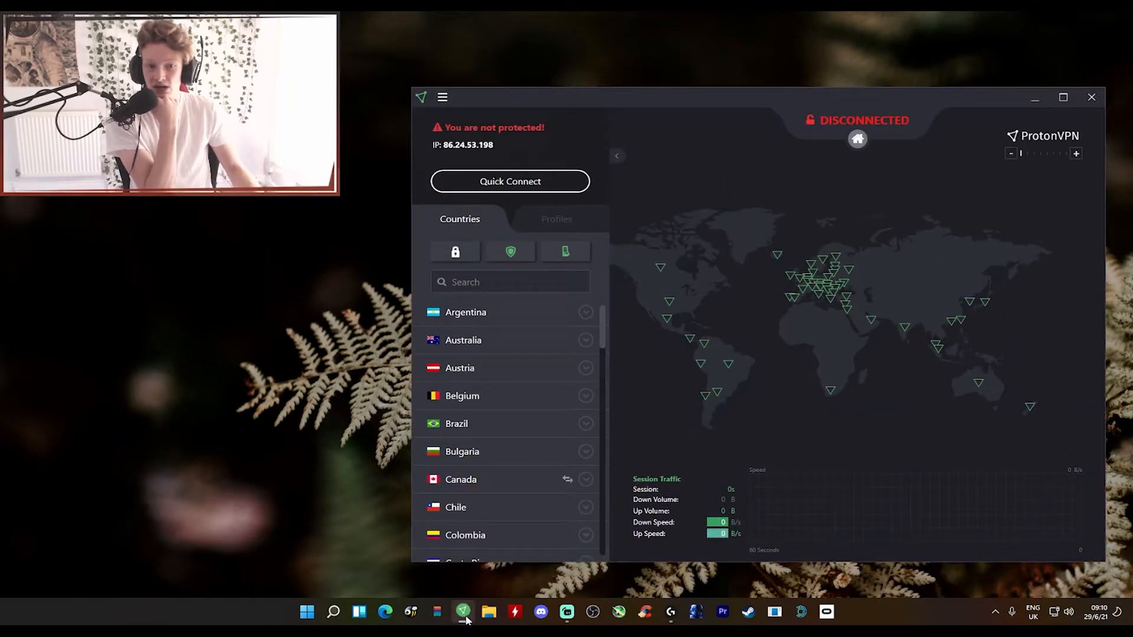
{"action": "left_click", "coordinate": [465, 615]}
{"action": "left_click", "coordinate": [465, 615]}
{"action": "left_click", "coordinate": [464, 615]}
{"action": "left_click", "coordinate": [464, 615]}
{"action": "left_click", "coordinate": [462, 616]}
{"action": "left_click", "coordinate": [462, 615]}
{"action": "left_click", "coordinate": [463, 616]}
{"action": "left_click", "coordinate": [462, 615]}
{"action": "left_click", "coordinate": [462, 615]}
{"action": "left_click", "coordinate": [462, 615]}
Open File Explorer, and minimize and restore its window repeatedly to compare the animation
{"action": "left_click", "coordinate": [486, 615]}
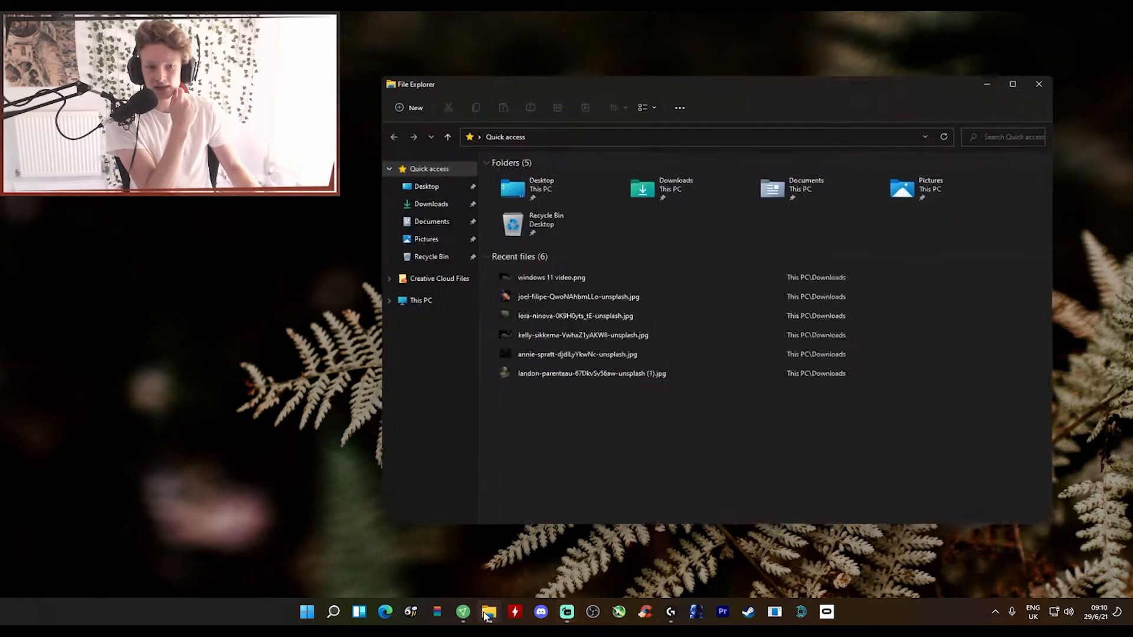
{"action": "left_click", "coordinate": [487, 615]}
{"action": "left_click", "coordinate": [489, 616]}
{"action": "left_click", "coordinate": [488, 616]}
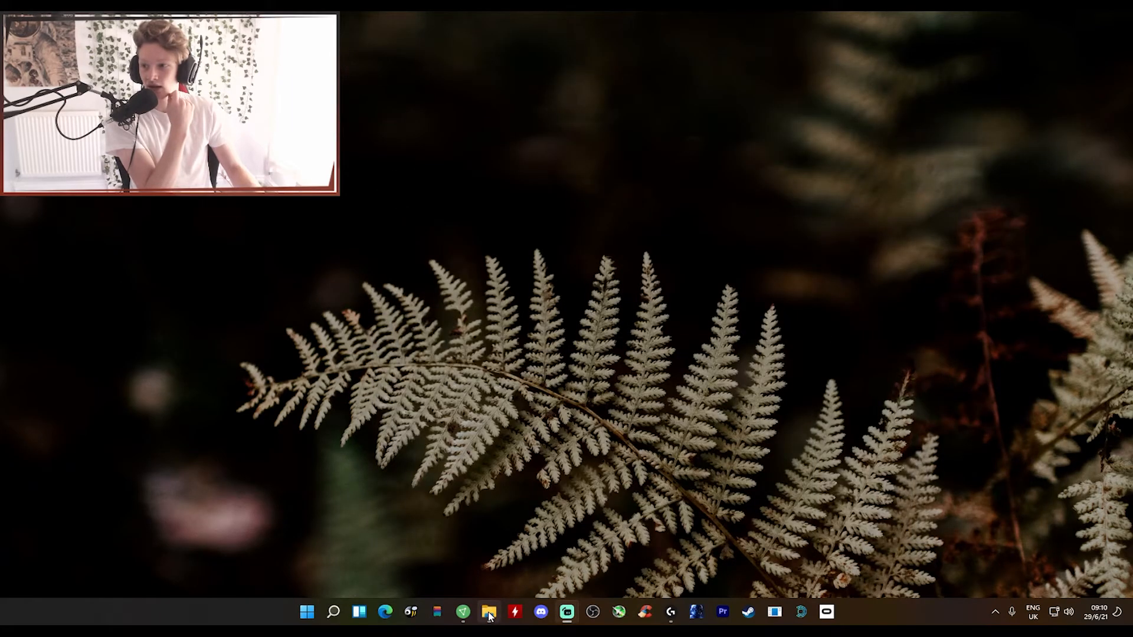
{"action": "left_click", "coordinate": [489, 616]}
{"action": "left_click", "coordinate": [489, 616]}
{"action": "left_click", "coordinate": [488, 616]}
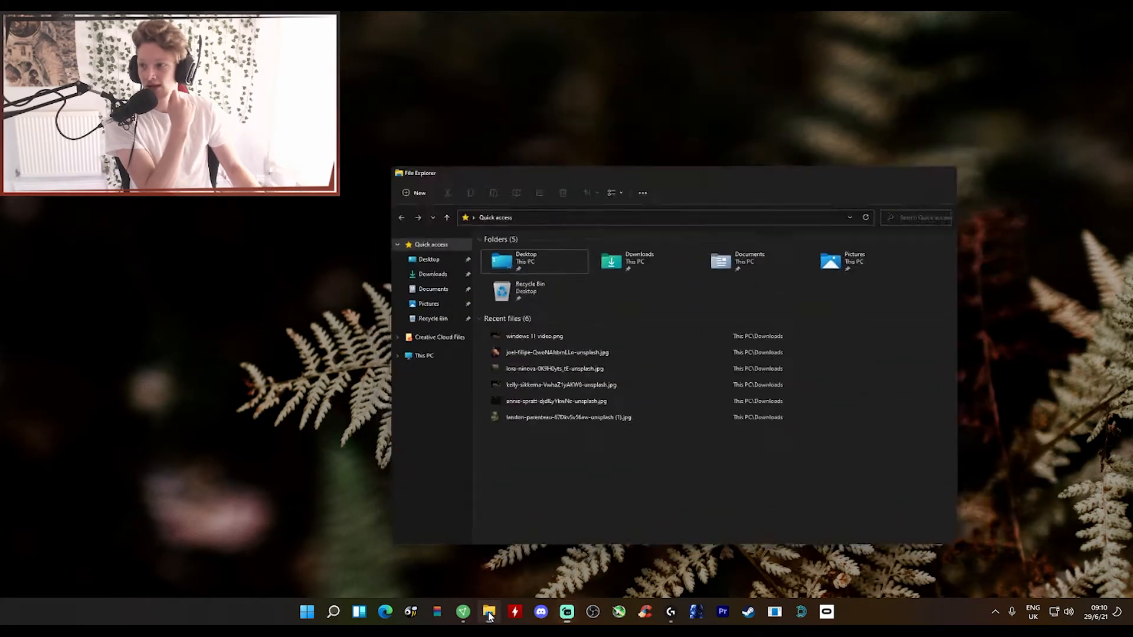
{"action": "left_click", "coordinate": [488, 616]}
{"action": "left_click", "coordinate": [489, 616]}
{"action": "left_click", "coordinate": [488, 616]}
{"action": "left_click", "coordinate": [489, 616]}
{"action": "left_click", "coordinate": [489, 616]}
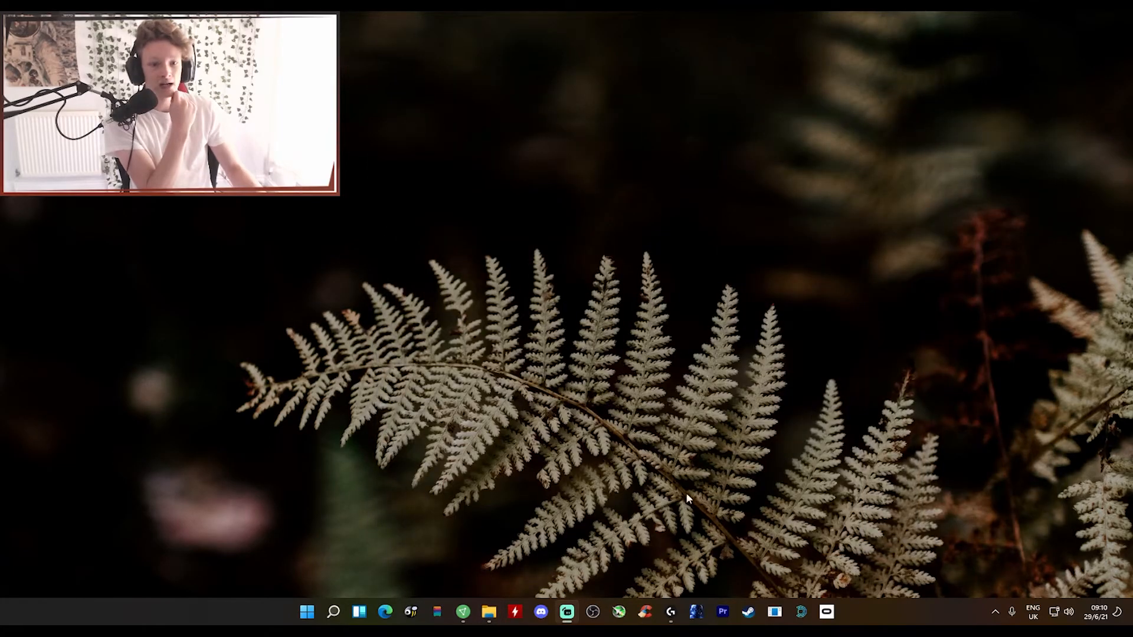
{"action": "left_click", "coordinate": [489, 614]}
{"action": "left_click", "coordinate": [489, 614]}
Close the File Explorer and ProtonVPN windows from their taskbar entries, and check those entries' context menus again
{"action": "right_click", "coordinate": [488, 614]}
{"action": "left_click", "coordinate": [495, 581]}
{"action": "right_click", "coordinate": [466, 613]}
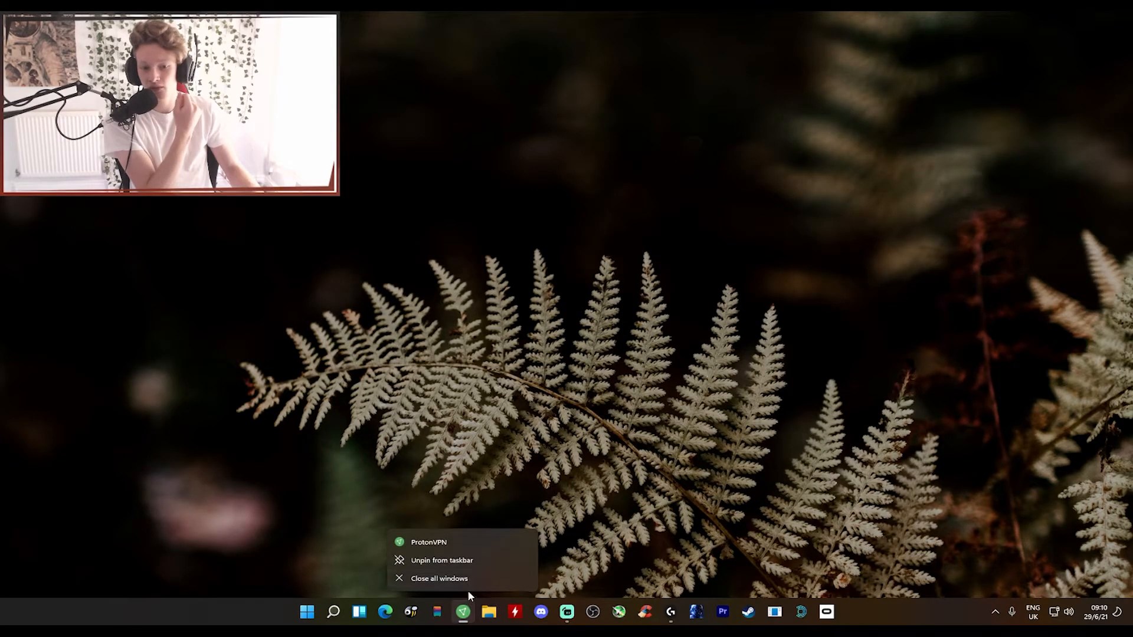
{"action": "left_click", "coordinate": [490, 577]}
{"action": "right_click", "coordinate": [467, 614]}
{"action": "right_click", "coordinate": [490, 615]}
{"action": "left_click", "coordinate": [802, 487]}
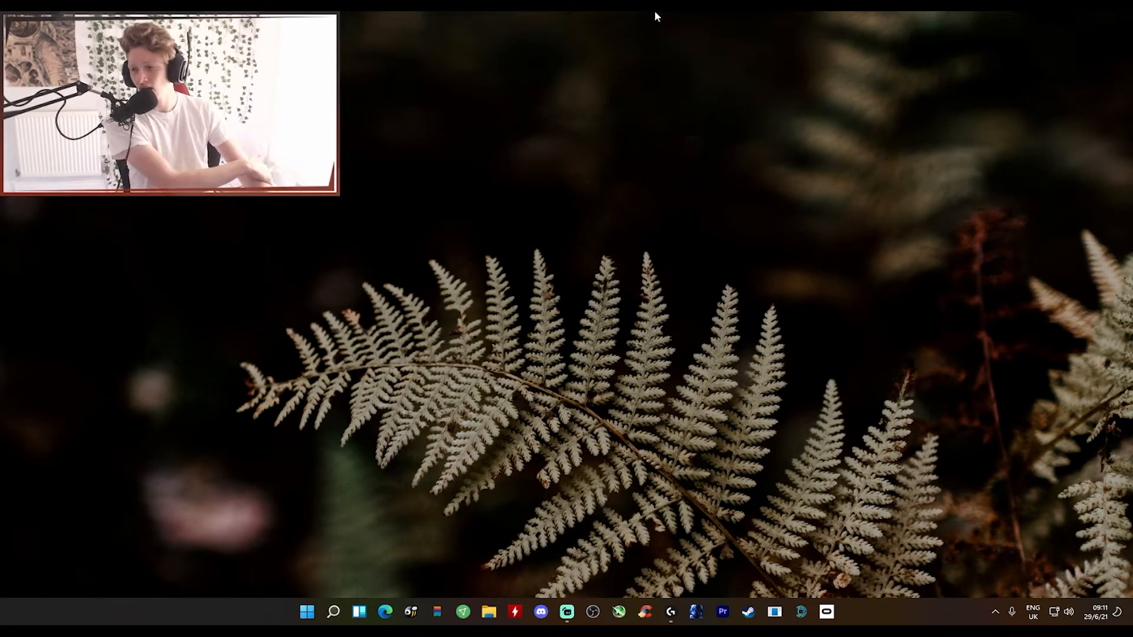
Close the Steam news window, and shrink and reposition the main Steam window on the desktop
{"action": "left_click_drag", "start_coordinate": [517, 274], "coordinate": [212, 268]}
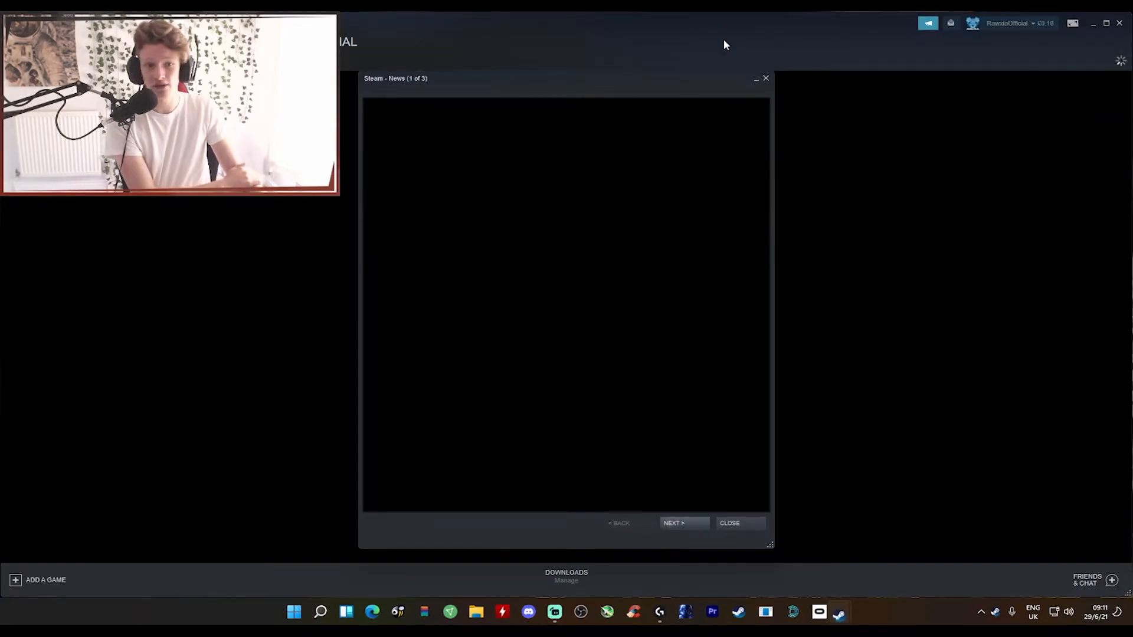
{"action": "left_click", "coordinate": [766, 78]}
{"action": "left_click_drag", "start_coordinate": [776, 20], "coordinate": [746, 55]}
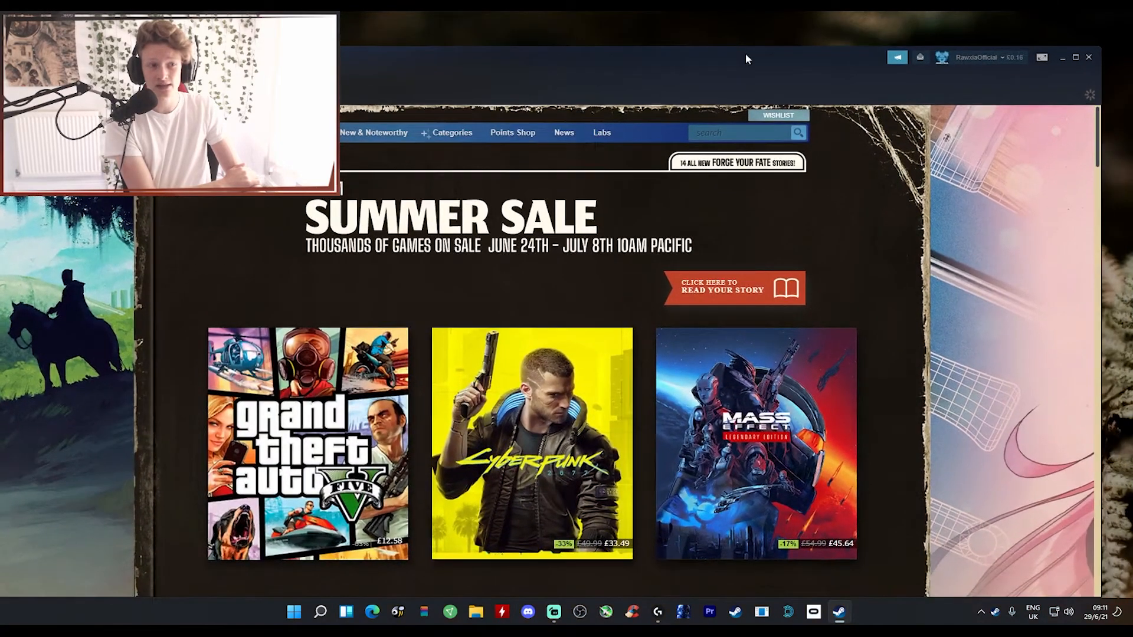
{"action": "left_click_drag", "start_coordinate": [1099, 49], "coordinate": [776, 296]}
{"action": "left_click_drag", "start_coordinate": [405, 328], "coordinate": [642, 142]}
{"action": "left_click_drag", "start_coordinate": [1018, 437], "coordinate": [1077, 530]}
Browse the Summer Sale page in Steam, shift the window slightly and minimize it
{"action": "scroll", "coordinate": [806, 361], "scroll_direction": "down", "scroll_amount": 7}
{"action": "mouse_move", "coordinate": [806, 372]}
{"action": "scroll", "coordinate": [806, 372], "scroll_direction": "up", "scroll_amount": 8}
{"action": "scroll", "coordinate": [806, 372], "scroll_direction": "down", "scroll_amount": 4}
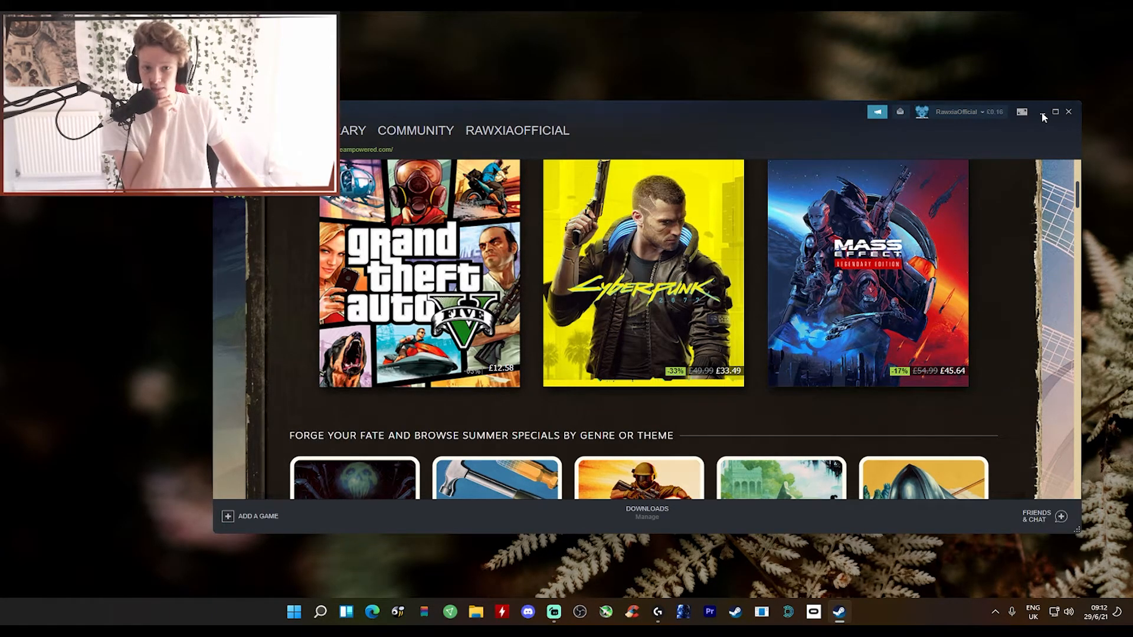
{"action": "left_click_drag", "start_coordinate": [899, 115], "coordinate": [890, 125]}
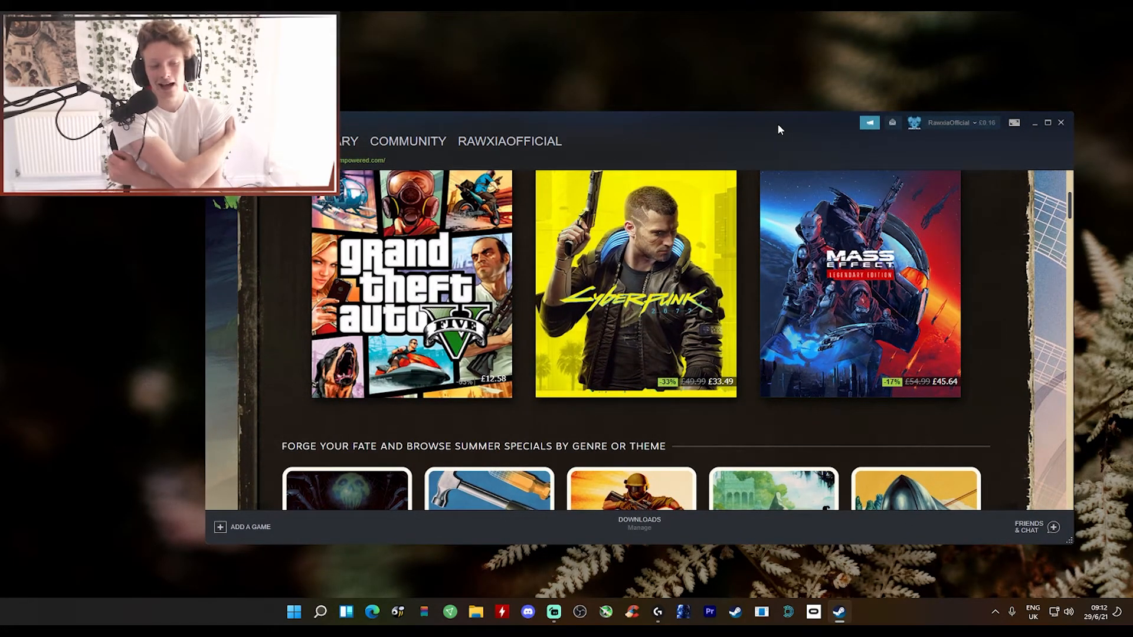
{"action": "scroll", "coordinate": [861, 284], "scroll_direction": "down", "scroll_amount": 3}
{"action": "scroll", "coordinate": [873, 211], "scroll_direction": "up", "scroll_amount": 6}
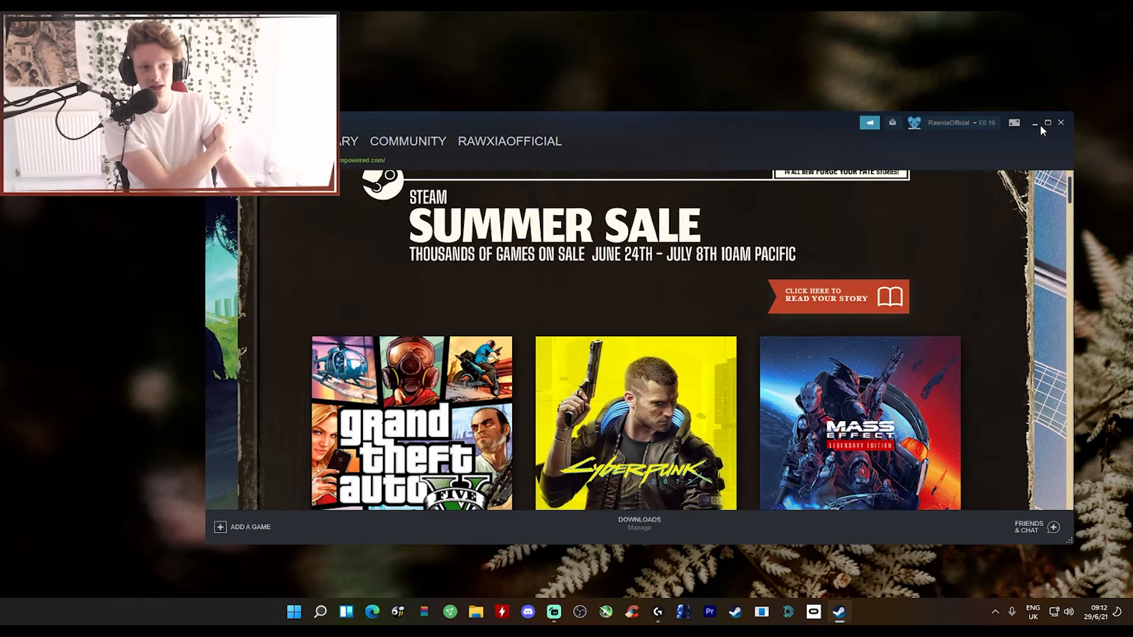
{"action": "left_click", "coordinate": [1035, 124]}
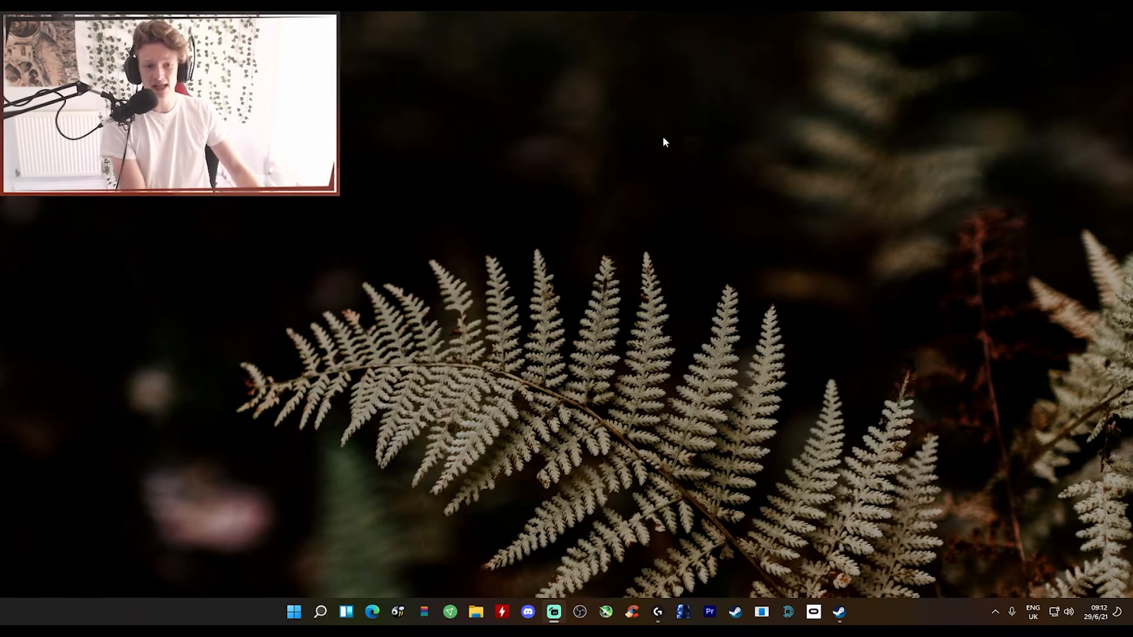
Open Windows Terminal from the desktop and move its window fully into view
{"action": "right_click", "coordinate": [636, 159]}
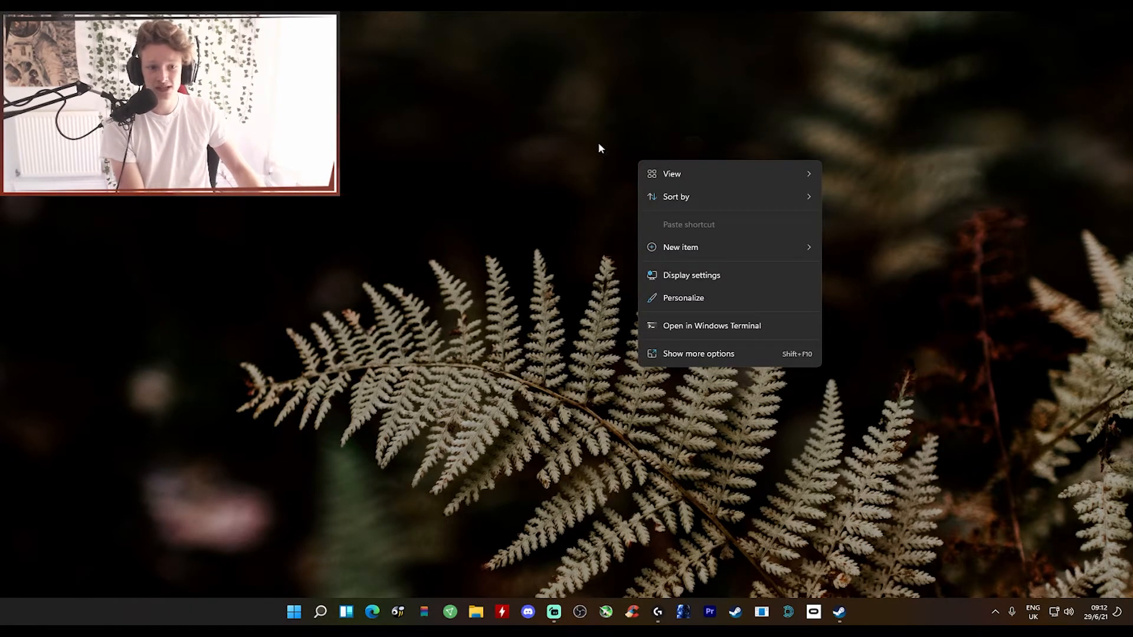
{"action": "left_click", "coordinate": [733, 326]}
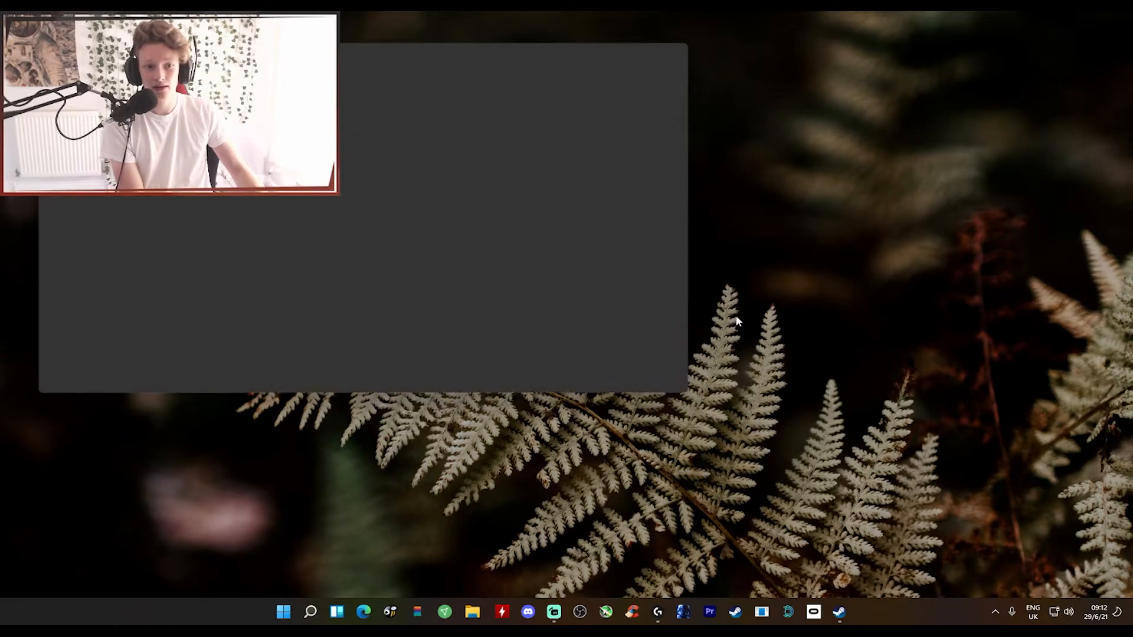
{"action": "left_click_drag", "start_coordinate": [412, 55], "coordinate": [783, 115]}
Look at the desktop's context menu once more, dismiss it and close the PowerShell terminal window
{"action": "right_click", "coordinate": [364, 298]}
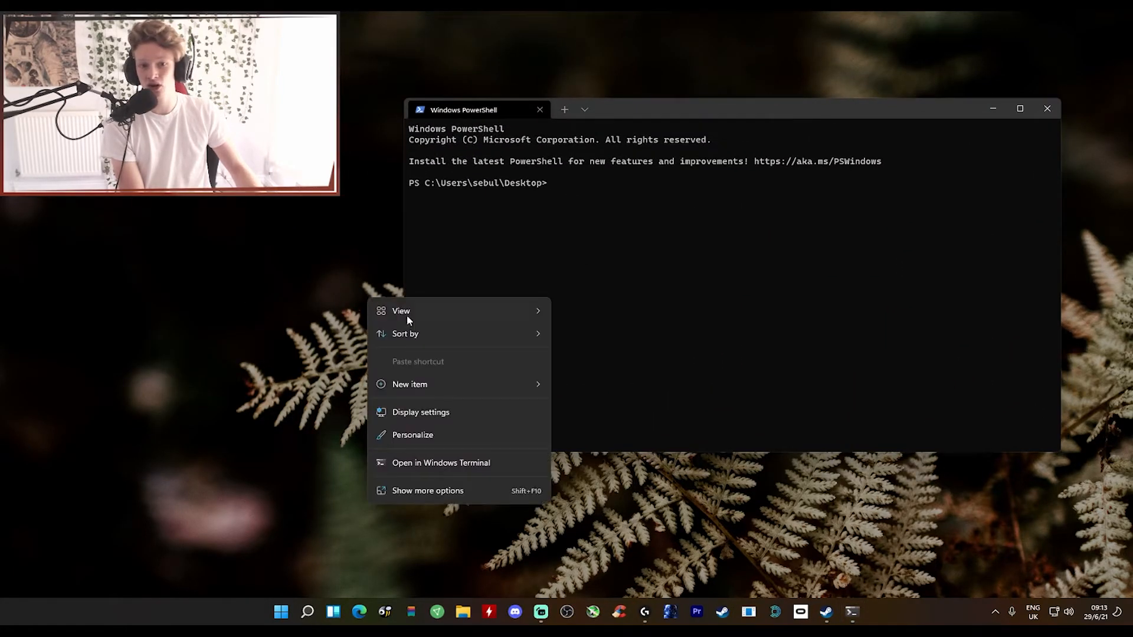
{"action": "left_click", "coordinate": [630, 412]}
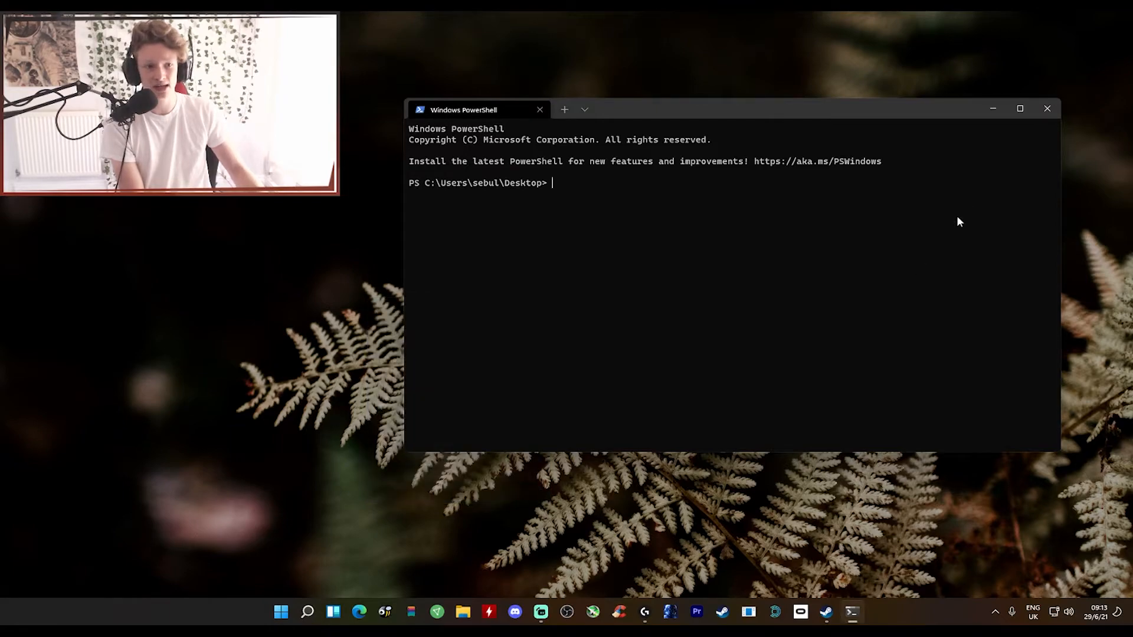
{"action": "left_click", "coordinate": [1054, 110]}
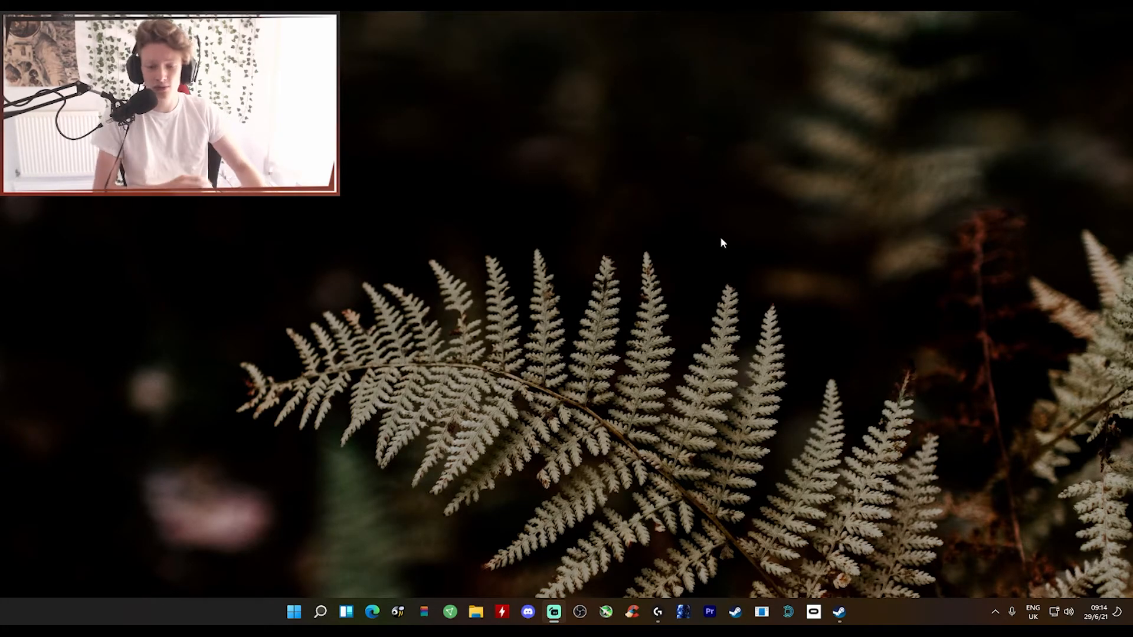
Search Windows for "disk cleanup", open Disk Cleanup to view its drive selection and close it
{"action": "key", "text": "super"}
{"action": "type", "text": "ds"}
{"action": "key", "text": "BackSpace"}
{"action": "type", "text": "isk cleanup"}
{"action": "key", "text": "Return"}
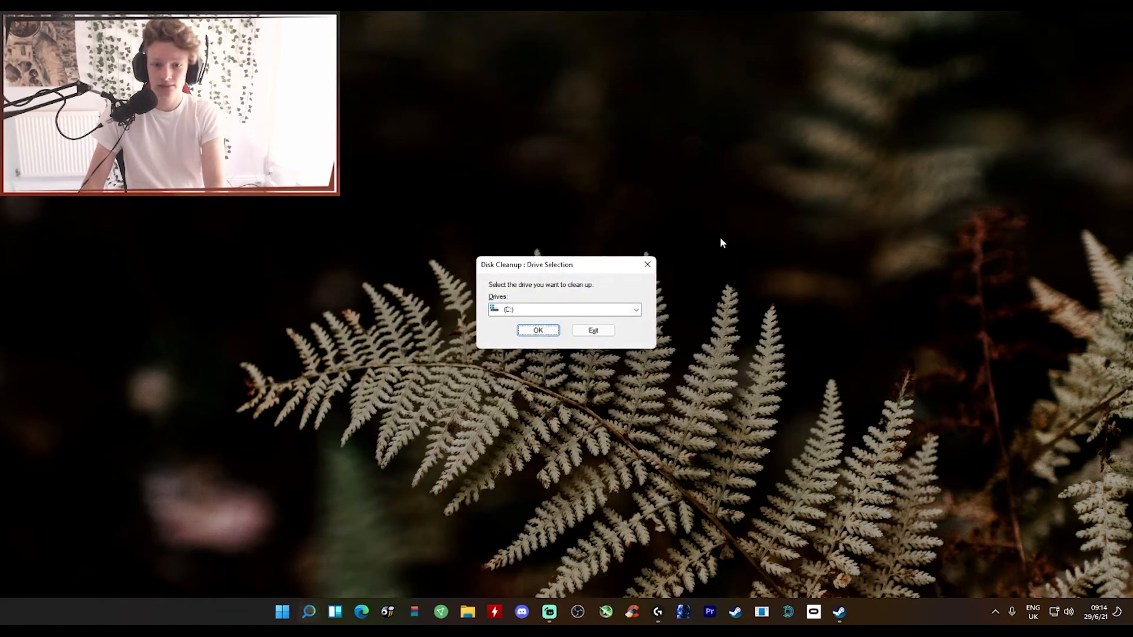
{"action": "left_click", "coordinate": [647, 264]}
Search Windows for "disk mana" and open the Disk Management tool from the best match
{"action": "key", "text": "super"}
{"action": "type", "text": "disk mana"}
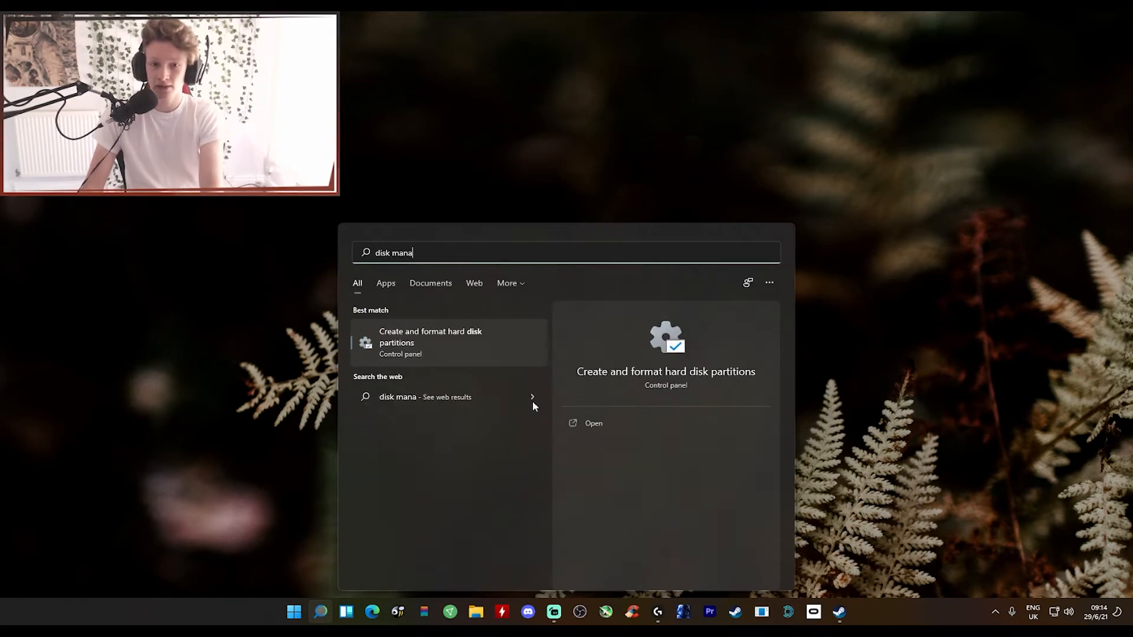
{"action": "key", "text": "Return"}
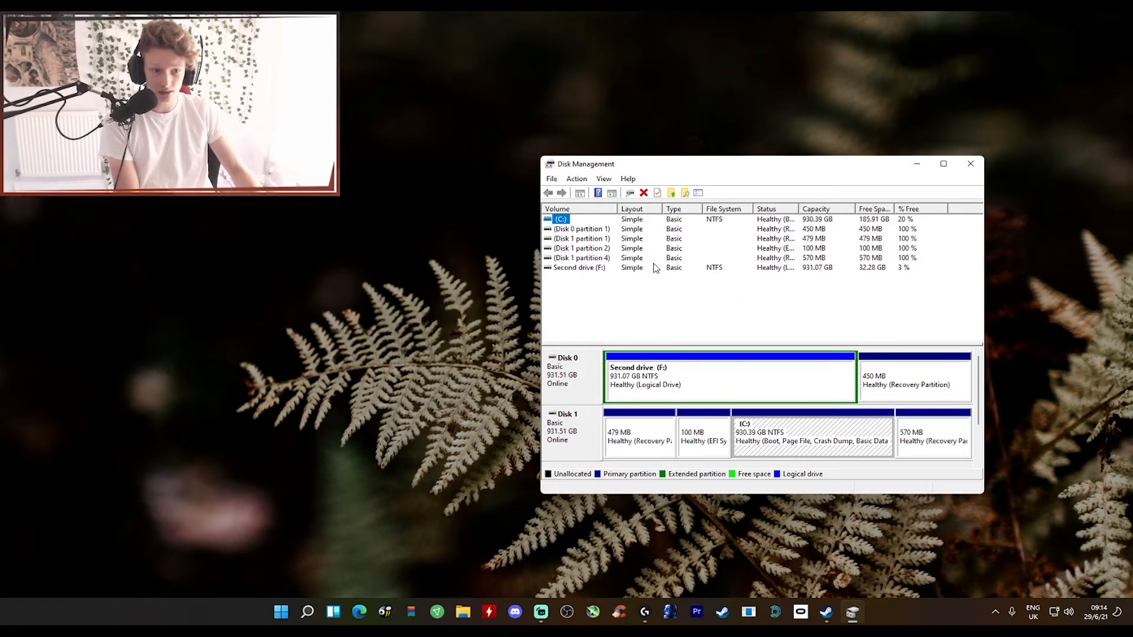
Select the disk partitions, Second drive (F:) and the C: volume in Disk Management to examine how they map to the disks
{"action": "left_click", "coordinate": [620, 264]}
{"action": "left_click", "coordinate": [613, 259]}
{"action": "left_click", "coordinate": [601, 248]}
{"action": "left_click", "coordinate": [601, 239]}
{"action": "left_click", "coordinate": [602, 258]}
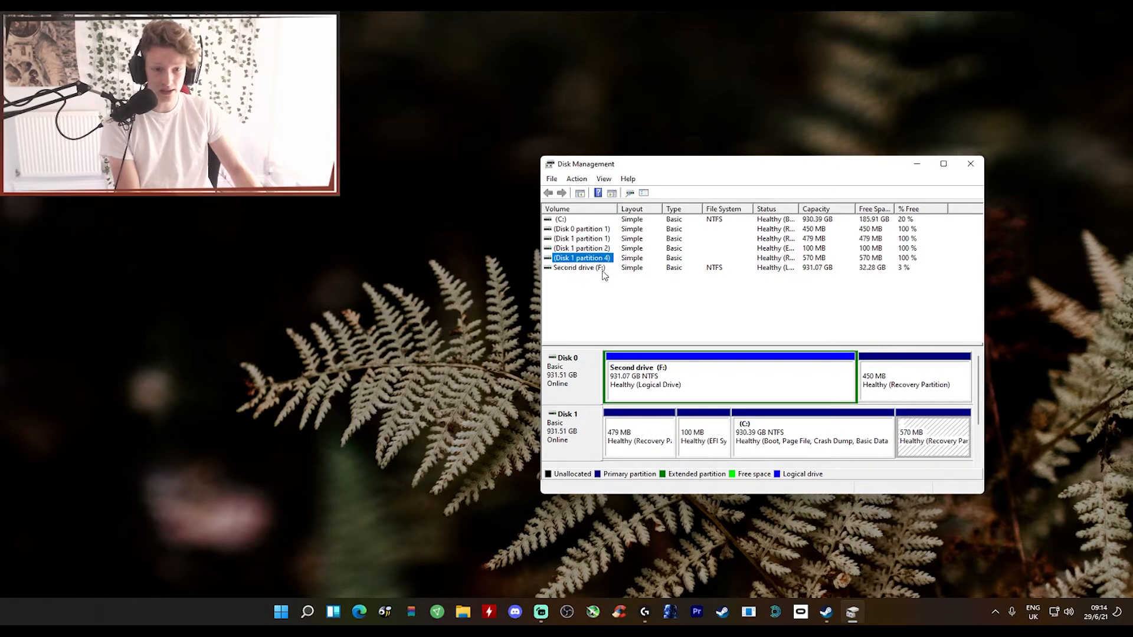
{"action": "left_click", "coordinate": [604, 269]}
{"action": "left_click", "coordinate": [593, 230]}
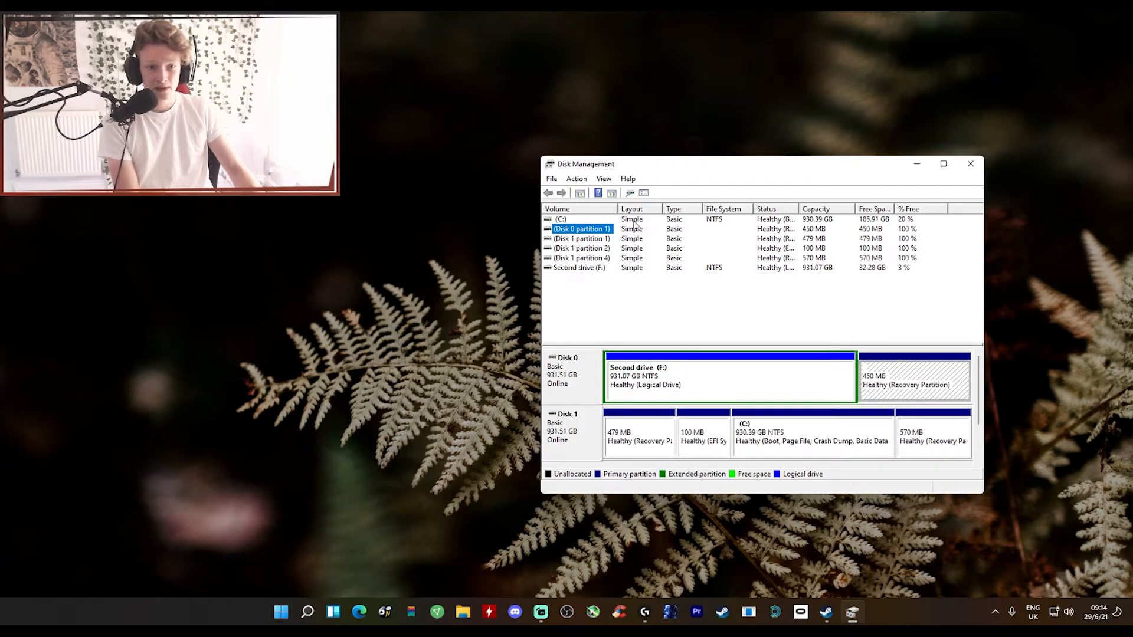
{"action": "left_click", "coordinate": [559, 219]}
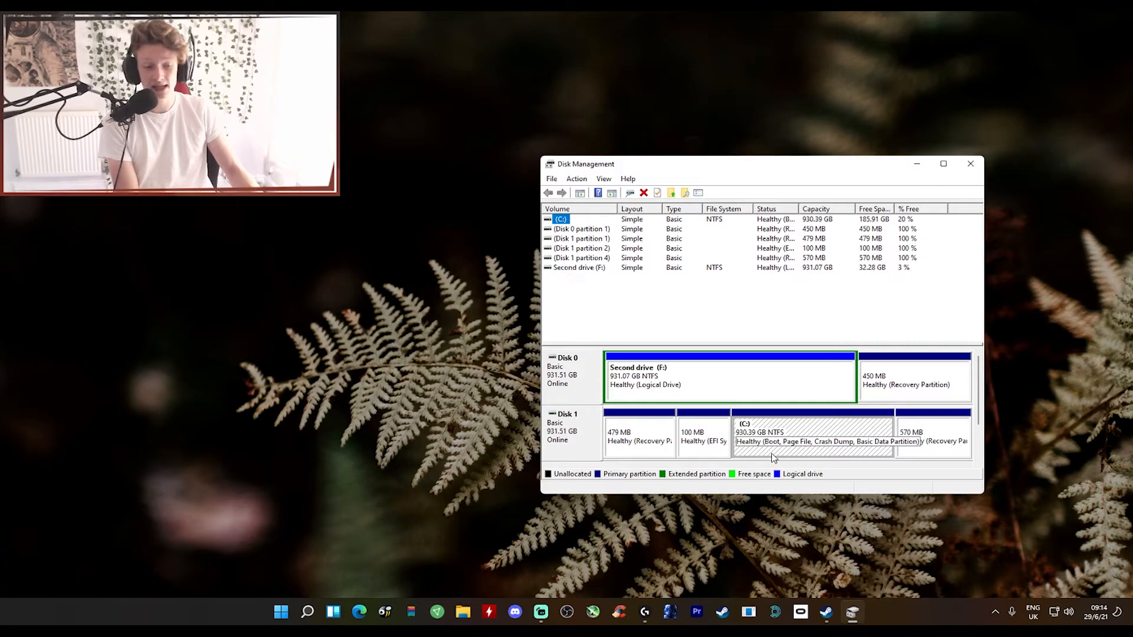
Close Disk Management and dismiss the hidden system tray icons to return to the desktop
{"action": "left_click", "coordinate": [970, 163]}
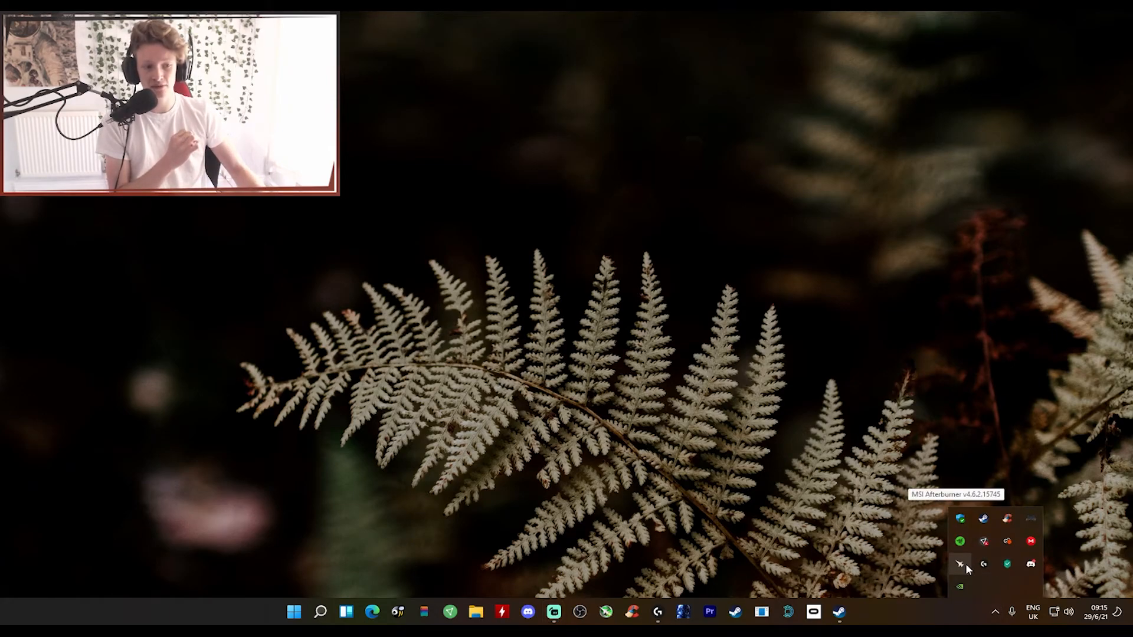
{"action": "left_click", "coordinate": [654, 460]}
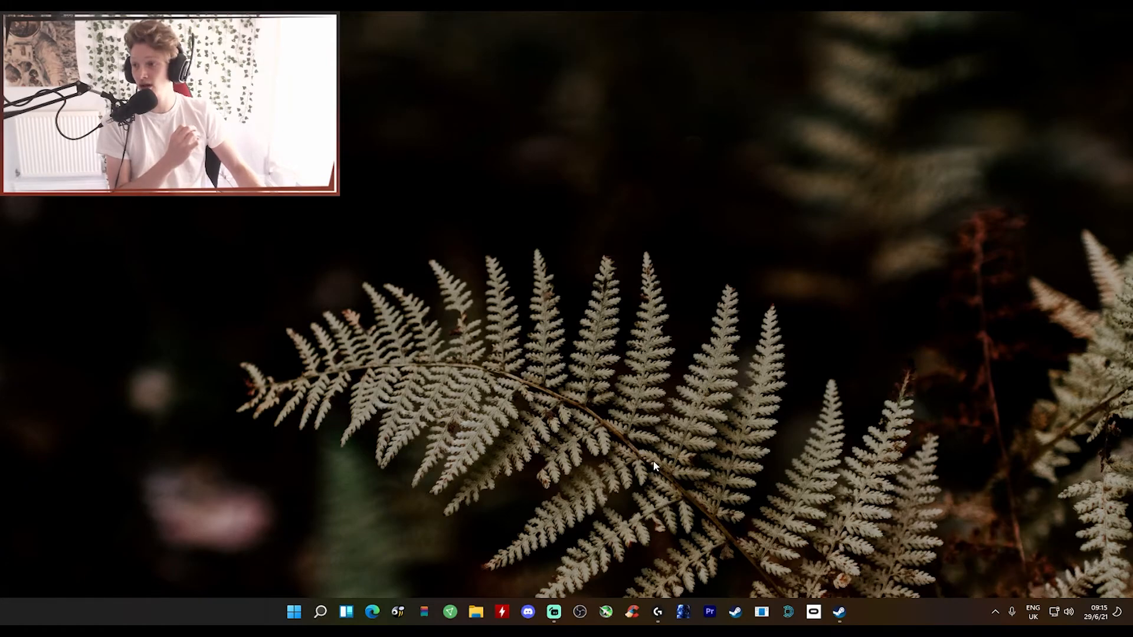